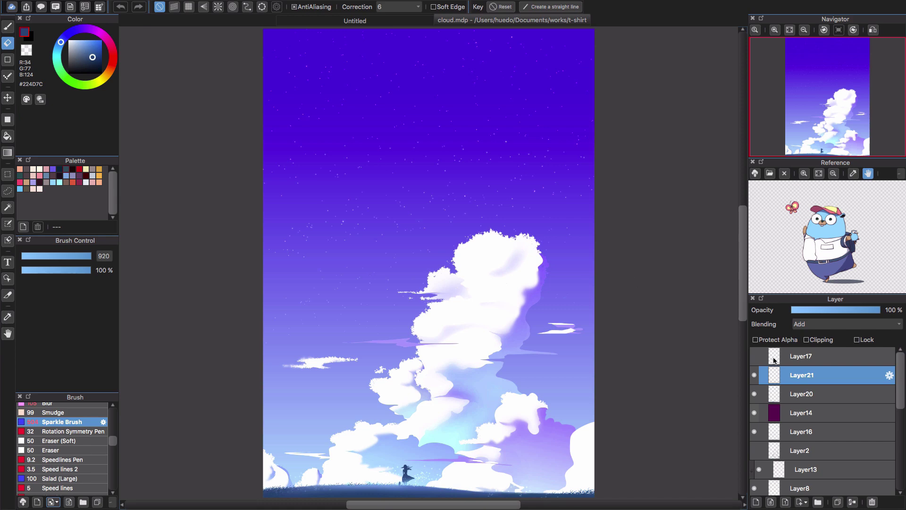
Step: Hide Layer21, Layer20 and Layer14 in the cloud.mdp painting, leaving the daytime cloud scene
click(755, 377)
click(755, 394)
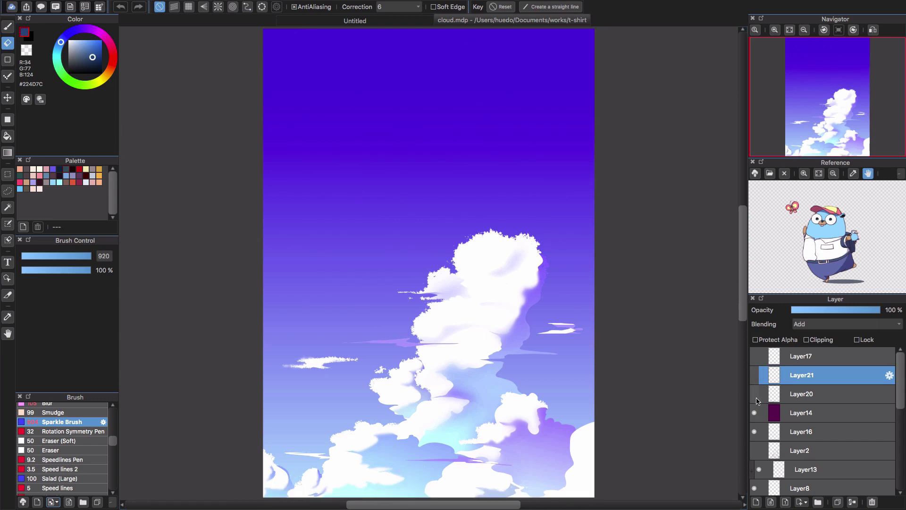
click(755, 394)
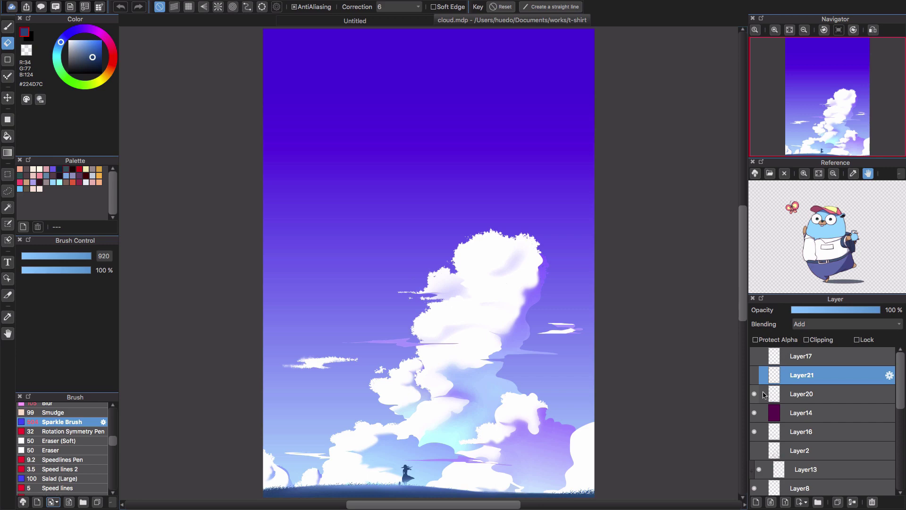
click(755, 393)
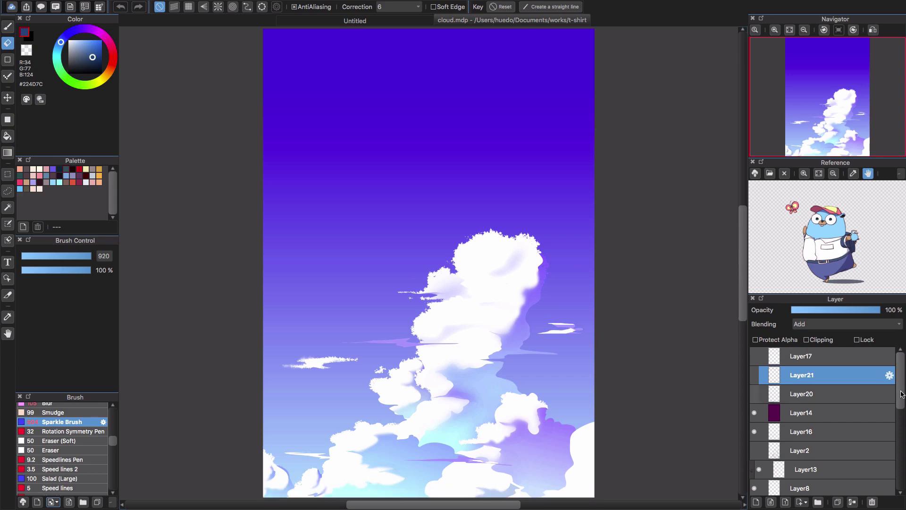
scroll(786, 395, down, 2)
click(755, 389)
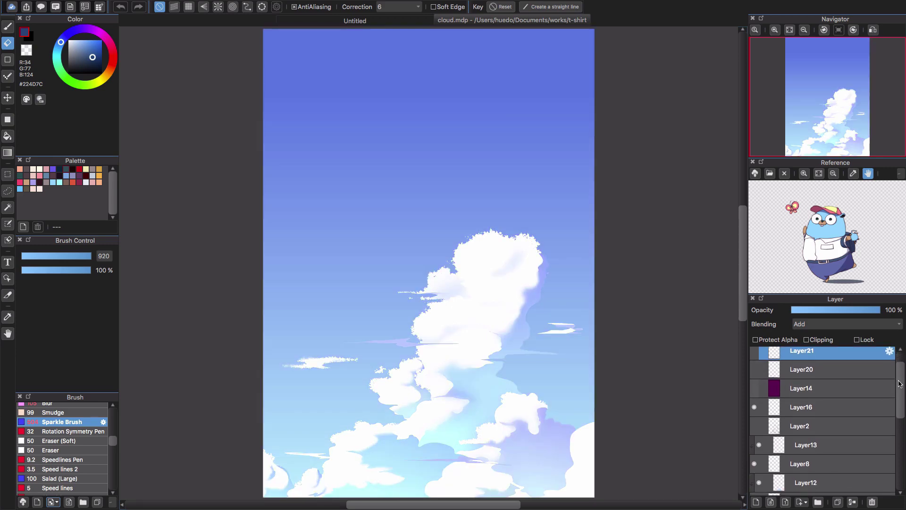
scroll(900, 395, down, 1)
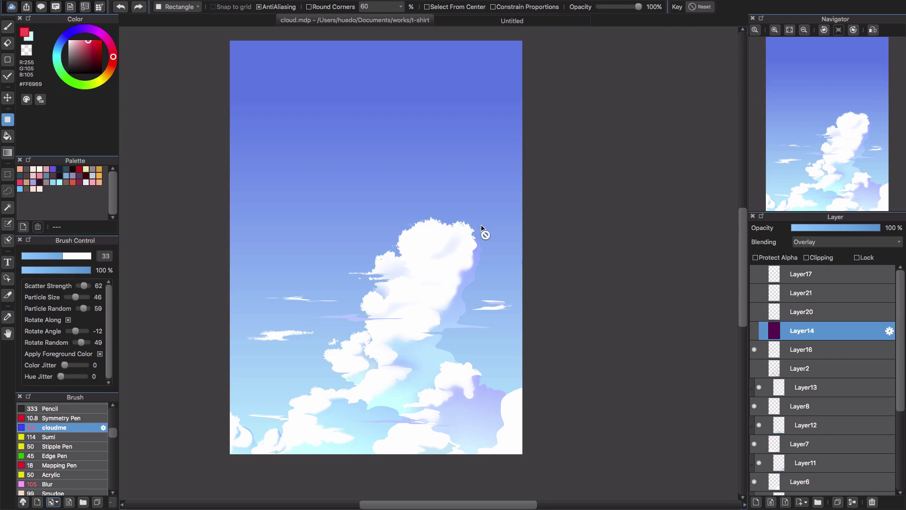
Step: Compare the cloud.mdp painting with the blank Untitled document and stay on the Untitled canvas
click(537, 20)
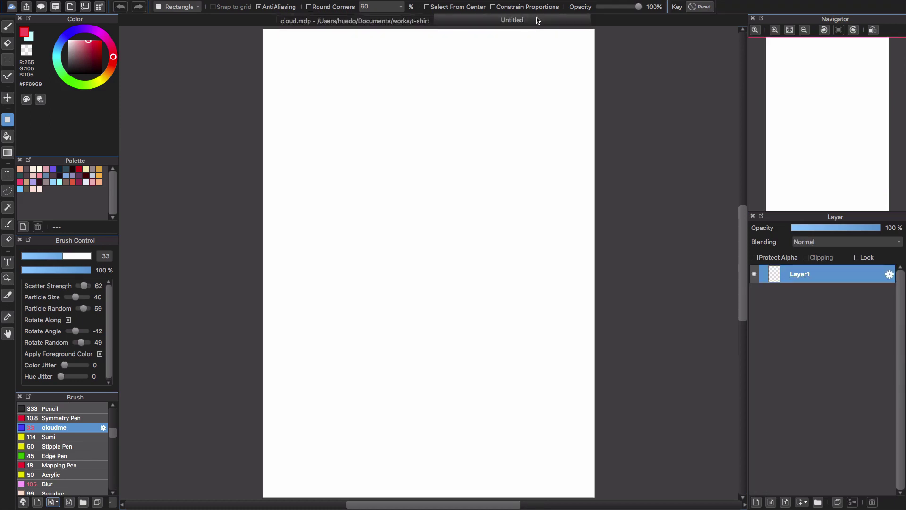
click(377, 22)
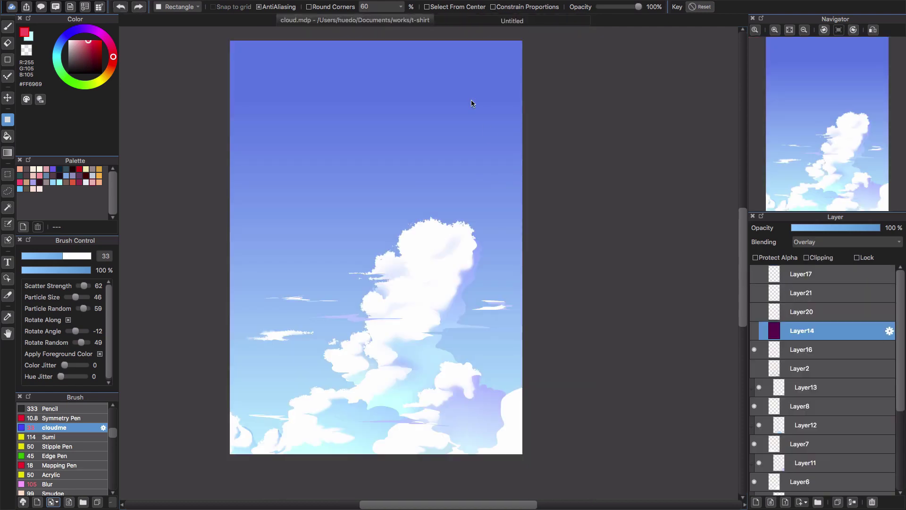
click(509, 21)
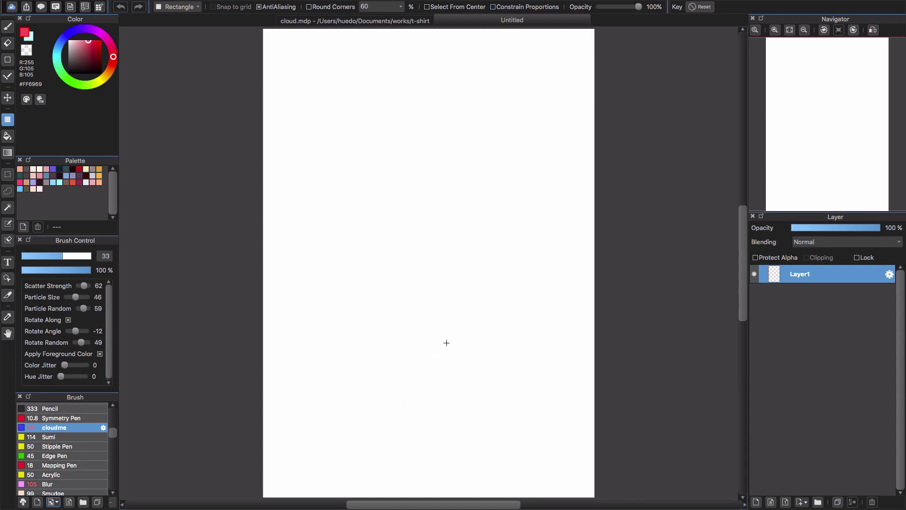
Step: Set up the Lead Pencil (B) brush in black at size 57
scroll(70, 448, up, 5)
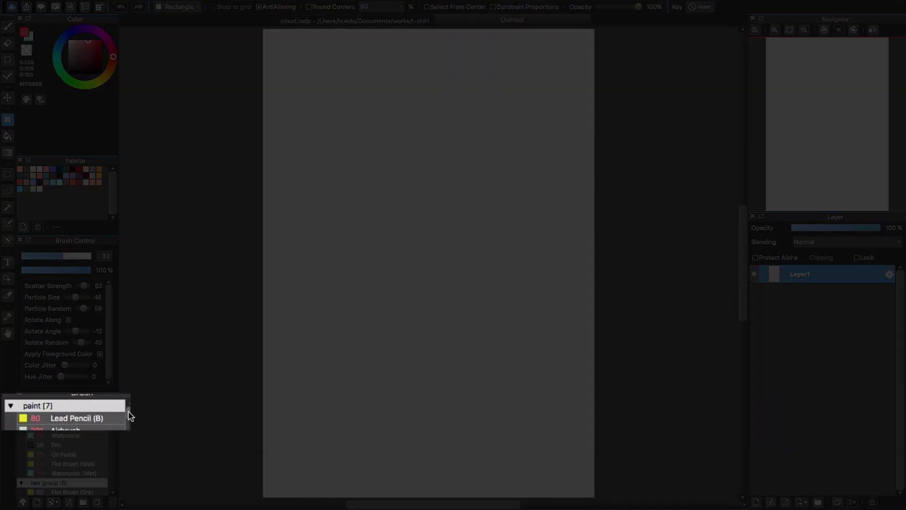
click(94, 418)
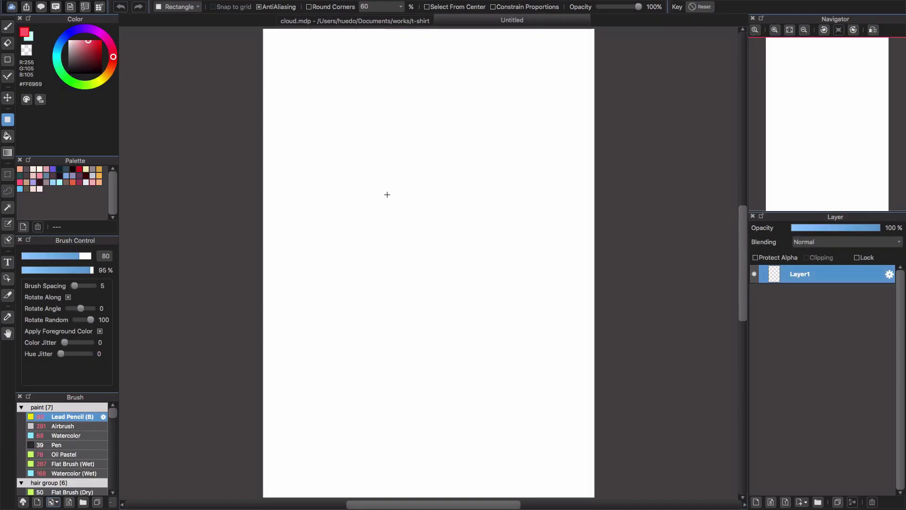
mouse_move(89, 44)
mouse_down()
mouse_move(89, 63)
mouse_move(117, 85)
mouse_up()
key(b)
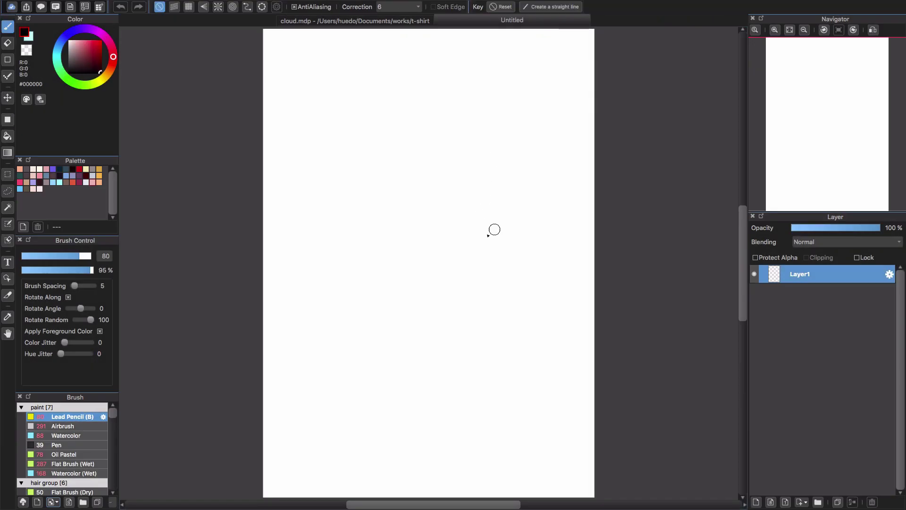
key(bracketleft)
key(bracketleft)
key(bracketleft)
key(bracketleft)
key(bracketleft)
mouse_move(529, 351)
mouse_down()
mouse_move(413, 399)
mouse_move(493, 445)
mouse_up()
mouse_move(543, 352)
mouse_down()
mouse_move(553, 407)
mouse_move(491, 439)
mouse_up()
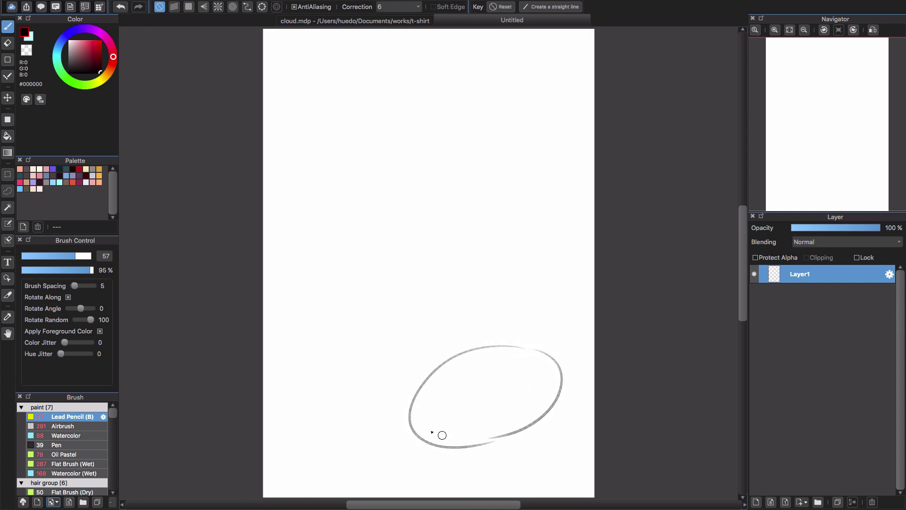
mouse_move(439, 369)
mouse_down()
mouse_move(459, 311)
mouse_move(521, 328)
mouse_move(517, 365)
mouse_move(547, 348)
mouse_move(541, 369)
mouse_move(543, 360)
mouse_move(561, 380)
mouse_up()
mouse_move(454, 359)
mouse_down()
mouse_move(420, 365)
mouse_move(414, 407)
mouse_move(401, 410)
mouse_move(428, 430)
mouse_up()
key(super+z)
key(super+z)
key(super+z)
key(super+z)
key(super+z)
key(super+z)
key(super+z)
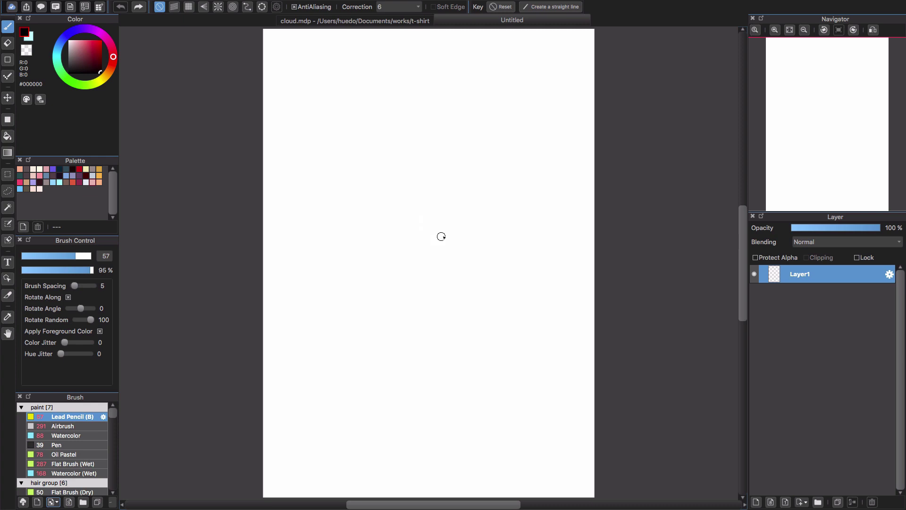
Step: Sketch a rough paddle-like shape with a tall rounded head, a curved lower band and a short handle in the canvas's lower half
mouse_move(441, 225)
mouse_down()
mouse_move(401, 314)
mouse_move(411, 345)
mouse_up()
mouse_move(452, 222)
mouse_down()
mouse_move(513, 266)
mouse_move(510, 337)
mouse_up()
mouse_move(401, 309)
mouse_down()
mouse_move(417, 362)
mouse_move(434, 368)
mouse_up()
mouse_move(511, 330)
mouse_down()
mouse_move(502, 356)
mouse_move(482, 365)
mouse_move(416, 376)
mouse_move(450, 429)
mouse_up()
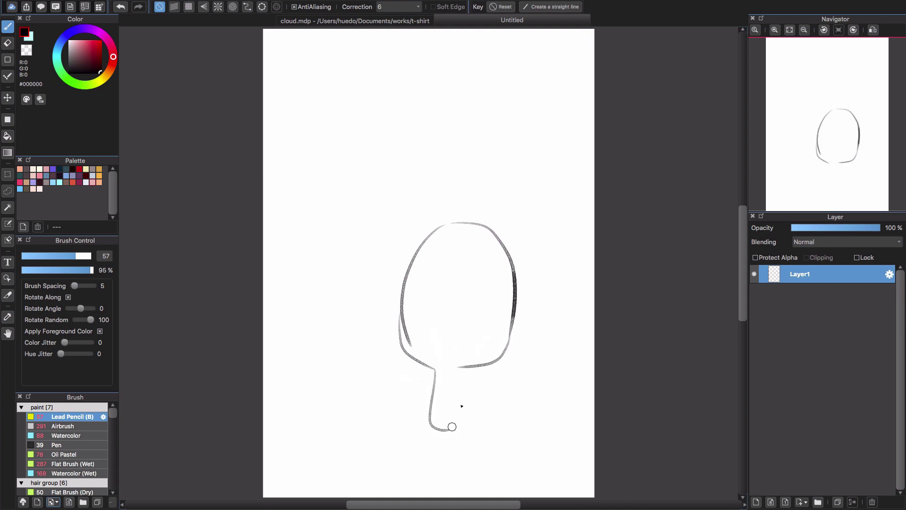
drag(464, 368, 454, 429)
drag(414, 349, 498, 358)
drag(436, 366, 464, 364)
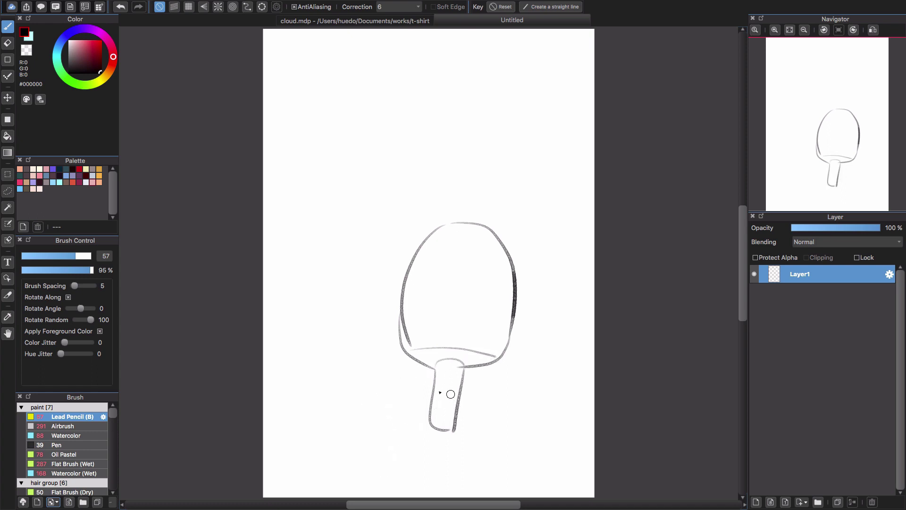
Step: Sketch a rounded, hand-like base around the handle, running off toward the canvas's lower edge
mouse_move(423, 392)
mouse_down()
mouse_move(473, 392)
mouse_move(417, 396)
mouse_move(407, 439)
mouse_move(430, 472)
mouse_up()
drag(480, 398, 559, 485)
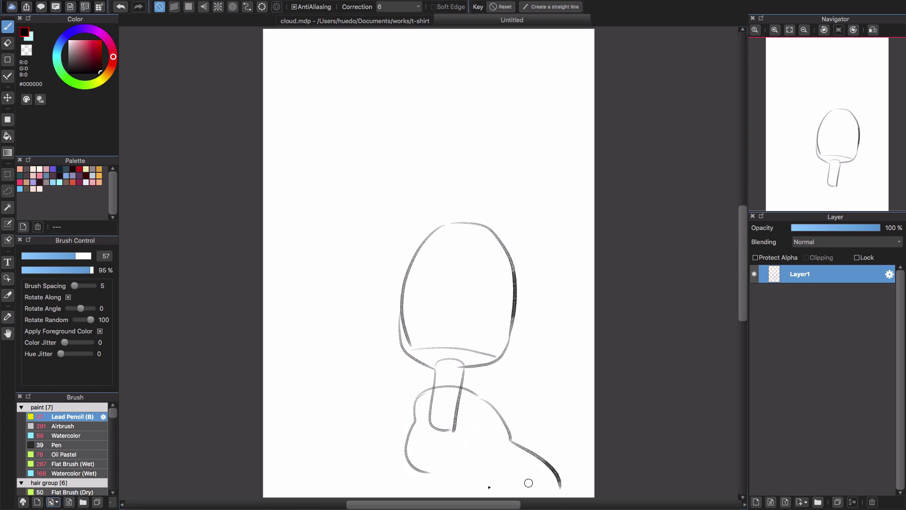
mouse_move(432, 478)
mouse_down()
mouse_move(478, 482)
mouse_move(500, 496)
mouse_up()
Step: Add a new layer above the rough sketch, fade Layer1 to a low opacity and make Layer2 active
click(756, 502)
click(802, 293)
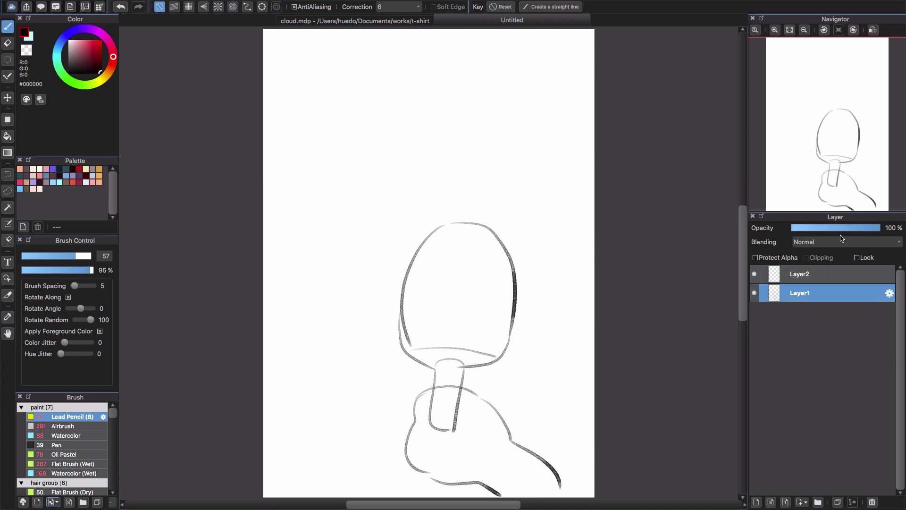
drag(827, 229, 808, 229)
click(824, 277)
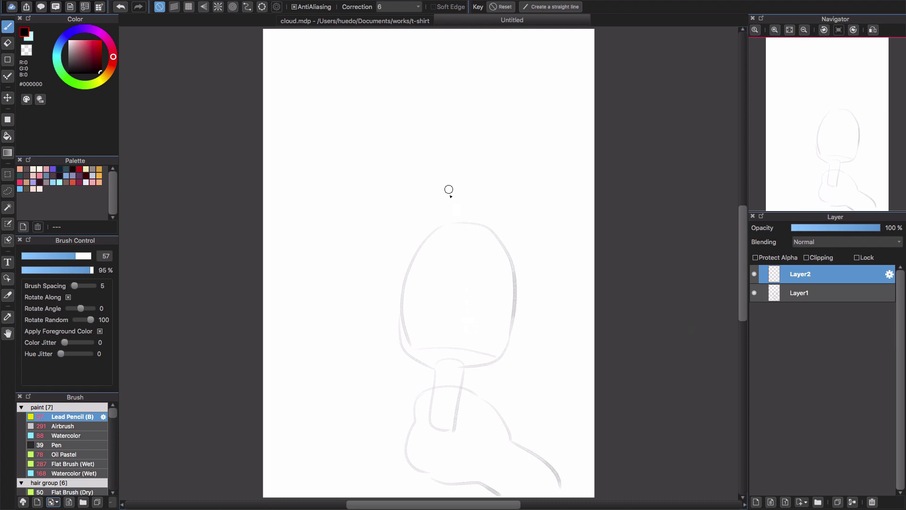
Step: Trace the faded sketch on Layer2 with wavy outlines for the large cloud and its base, and hide Layer1
mouse_move(481, 221)
mouse_down()
mouse_move(444, 228)
mouse_move(410, 282)
mouse_move(400, 355)
mouse_move(444, 389)
mouse_move(429, 376)
mouse_move(411, 434)
mouse_move(385, 447)
mouse_move(378, 472)
mouse_move(289, 497)
mouse_up()
mouse_move(431, 384)
mouse_down()
mouse_move(506, 449)
mouse_move(585, 496)
mouse_up()
mouse_move(486, 221)
mouse_down()
mouse_move(518, 359)
mouse_move(467, 377)
mouse_up()
click(755, 294)
Step: Outline three smaller clouds on Layer2, two to the left of the main cloud and one to its right
mouse_move(263, 405)
mouse_down()
mouse_move(279, 392)
mouse_move(292, 407)
mouse_move(298, 446)
mouse_move(310, 440)
mouse_move(318, 462)
mouse_move(348, 479)
mouse_up()
mouse_move(364, 341)
mouse_down()
mouse_move(315, 401)
mouse_move(347, 403)
mouse_move(387, 371)
mouse_move(371, 344)
mouse_move(390, 363)
mouse_move(398, 396)
mouse_move(365, 407)
mouse_up()
mouse_move(560, 382)
mouse_down()
mouse_move(534, 426)
mouse_move(584, 414)
mouse_move(553, 378)
mouse_up()
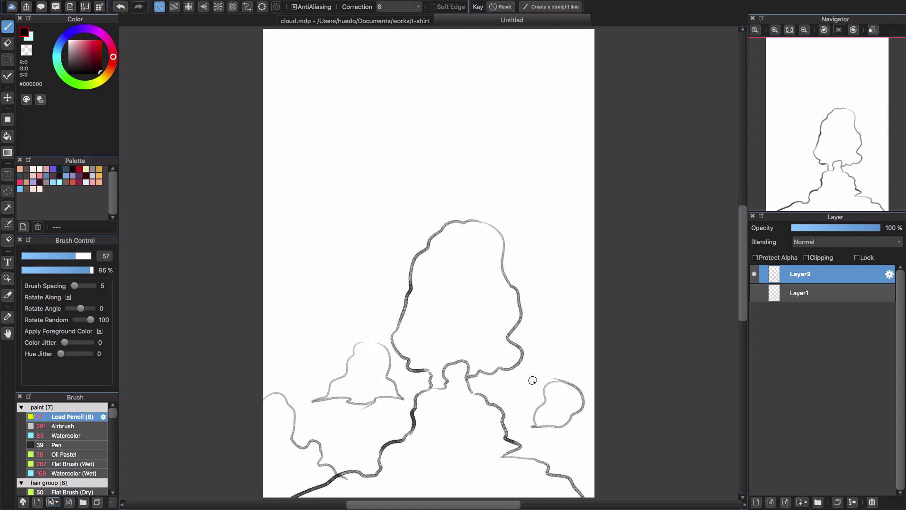
Step: Add a new layer between Layer2 and Layer1 and choose the Gradient tool
click(756, 502)
drag(818, 284, 827, 310)
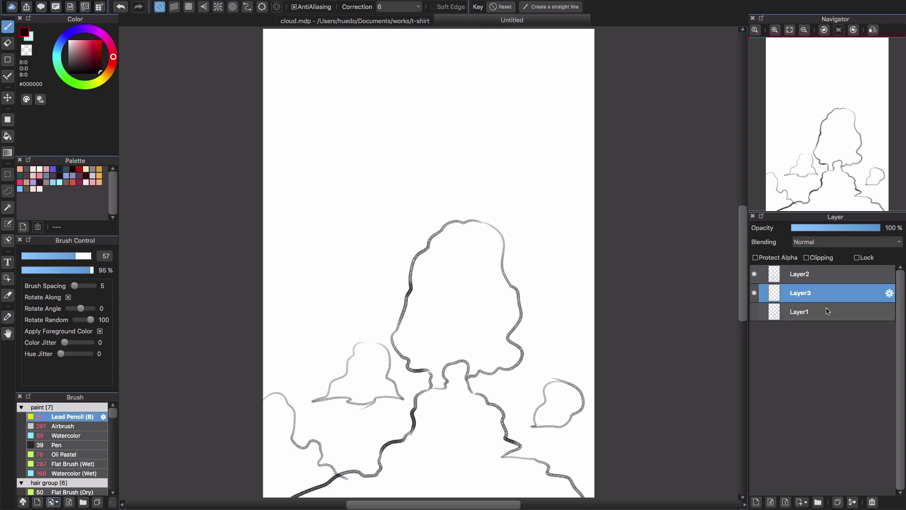
click(8, 153)
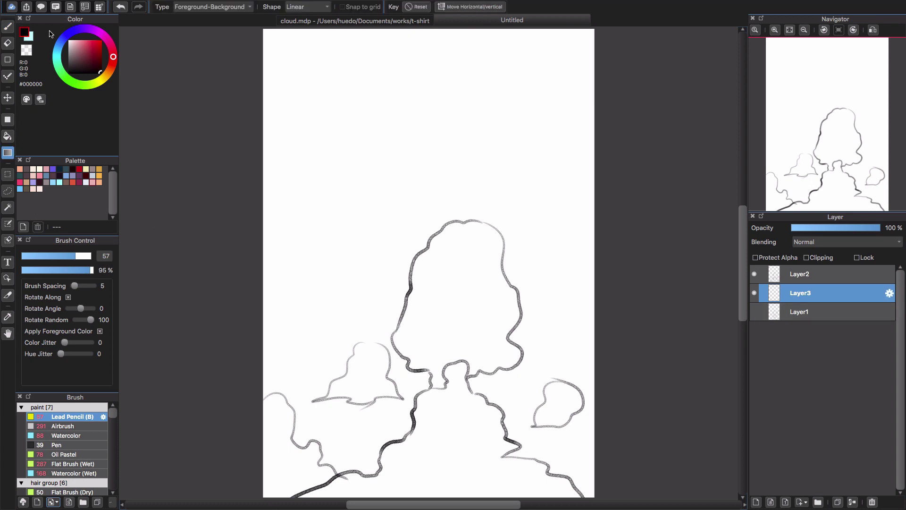
Step: Set the background color to a deep blue-violet and the foreground color to light blue #9FCFF5
click(66, 35)
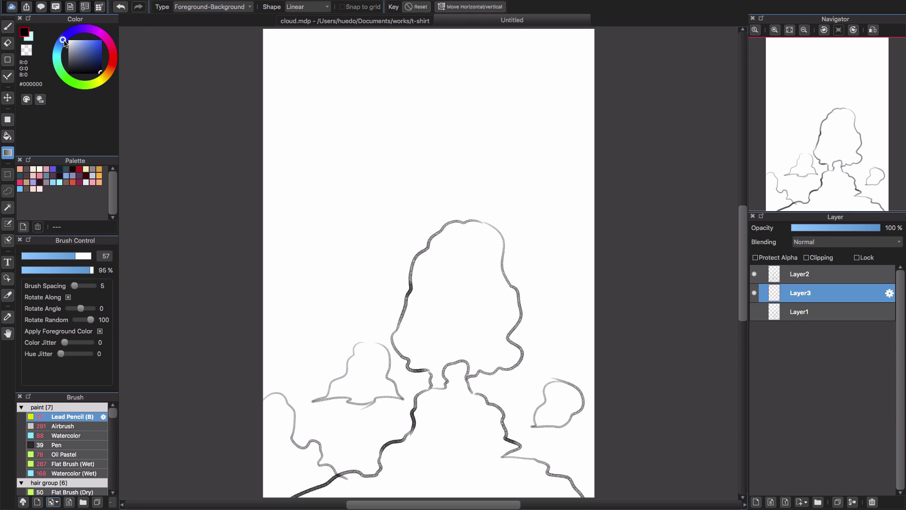
click(84, 48)
drag(85, 48, 87, 42)
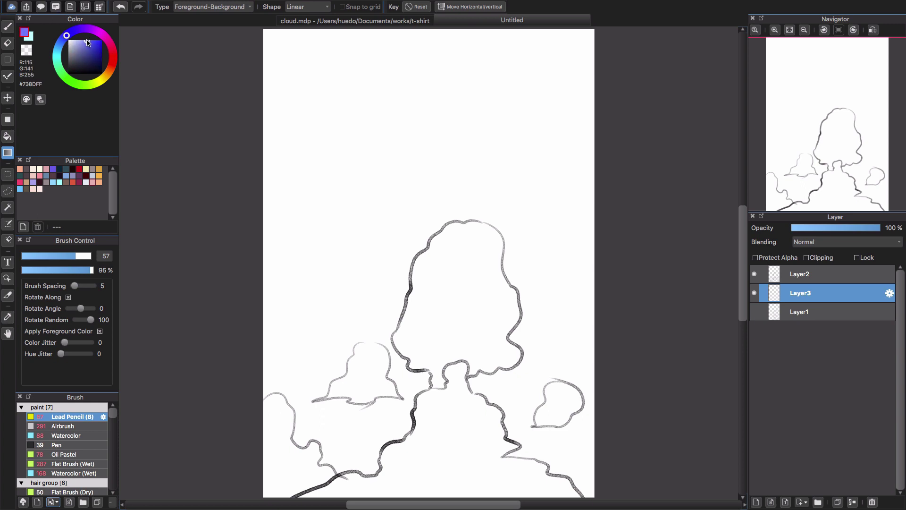
click(36, 40)
click(35, 41)
drag(90, 47, 90, 48)
click(31, 39)
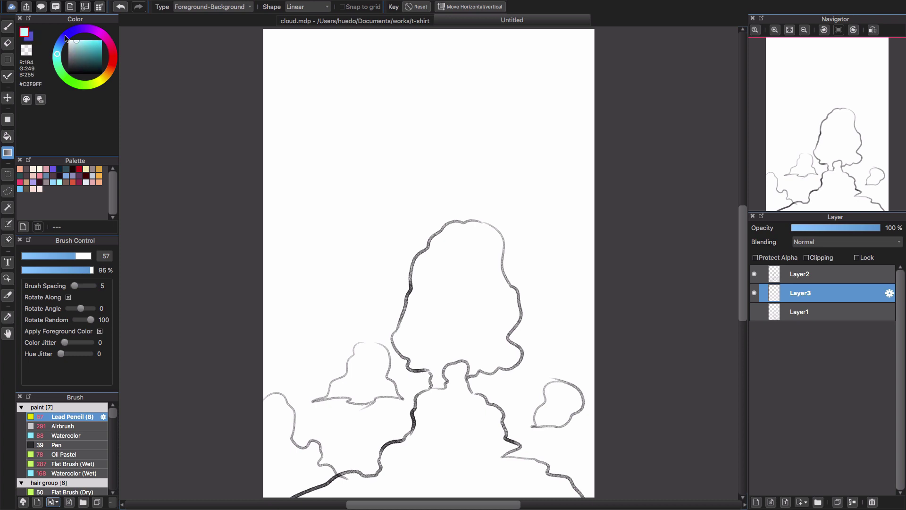
click(80, 42)
drag(56, 54, 62, 48)
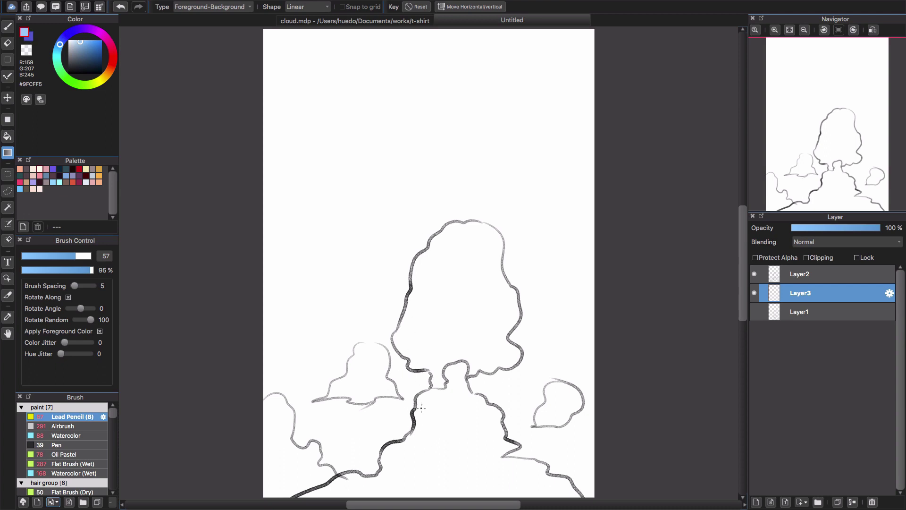
Step: Fill Layer3 with a vertical linear gradient from pale blue #C6E5FF near the bottom to blue-violet at the top of the sky
drag(410, 460, 414, 109)
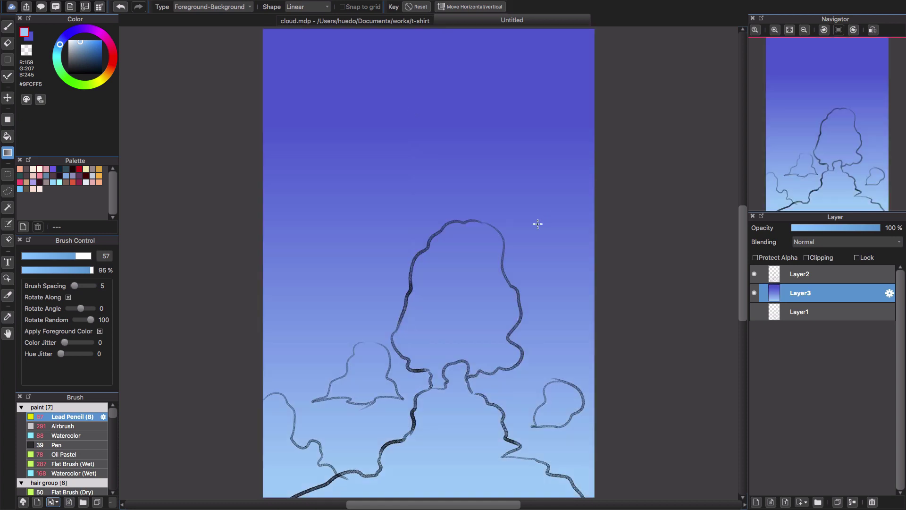
key(ctrl+z)
drag(81, 42, 76, 36)
drag(418, 398, 426, 71)
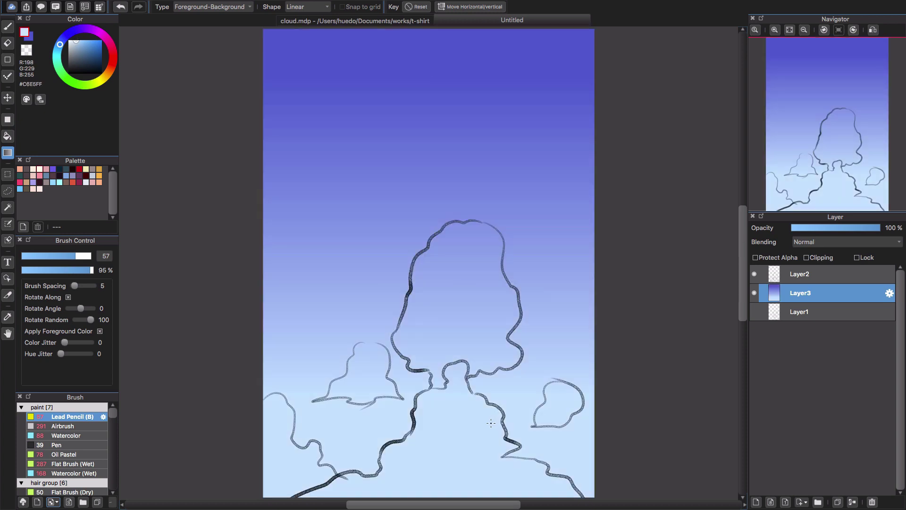
scroll(491, 422, down, 1)
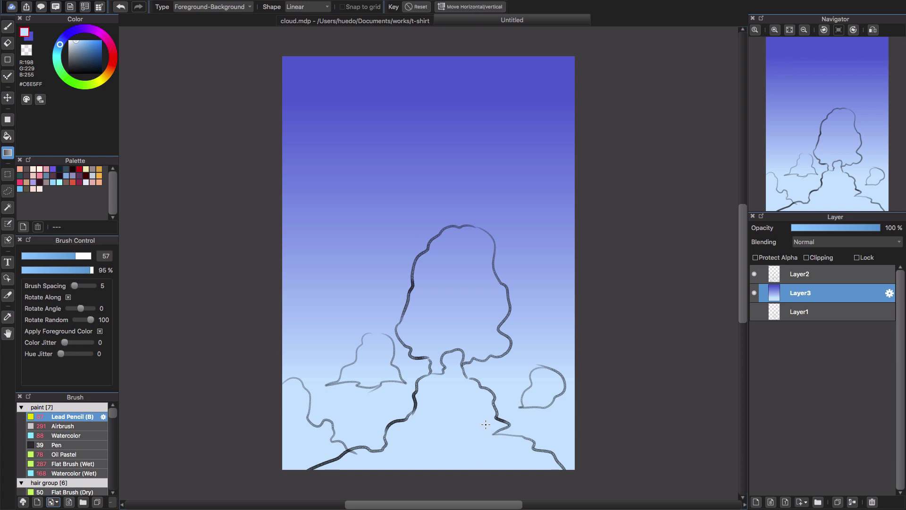
scroll(486, 424, up, 1)
scroll(488, 417, down, 1)
Step: Adjust the sky gradient's Hue Saturation Brightness with saturation +27, brightness +11 and a slight negative hue shift
click(172, 5)
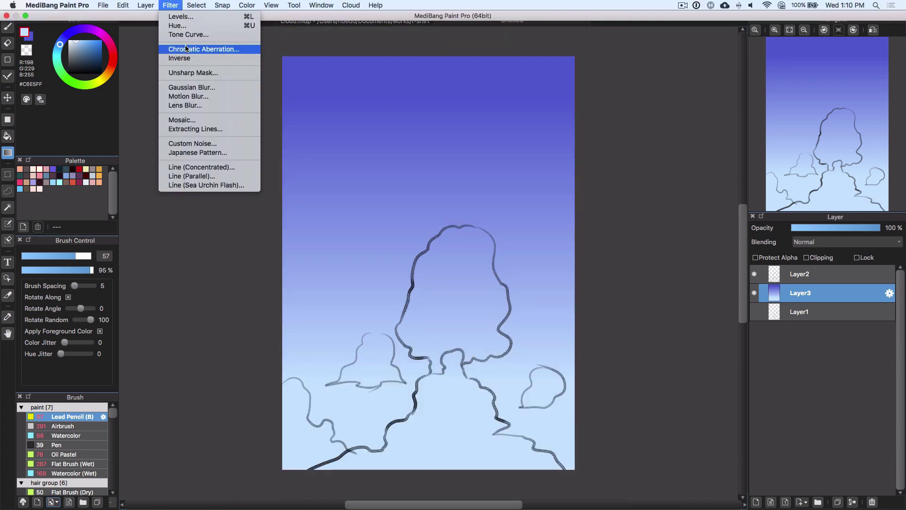
click(226, 29)
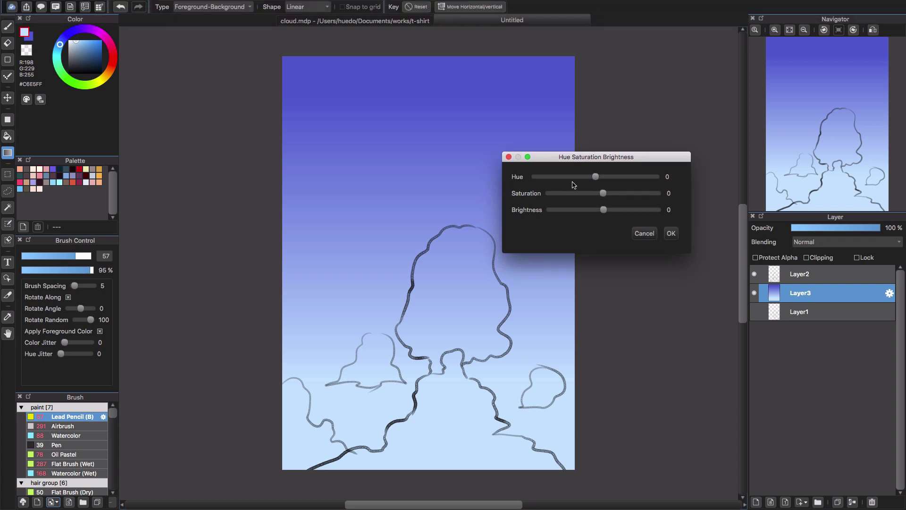
click(617, 199)
drag(606, 212, 611, 211)
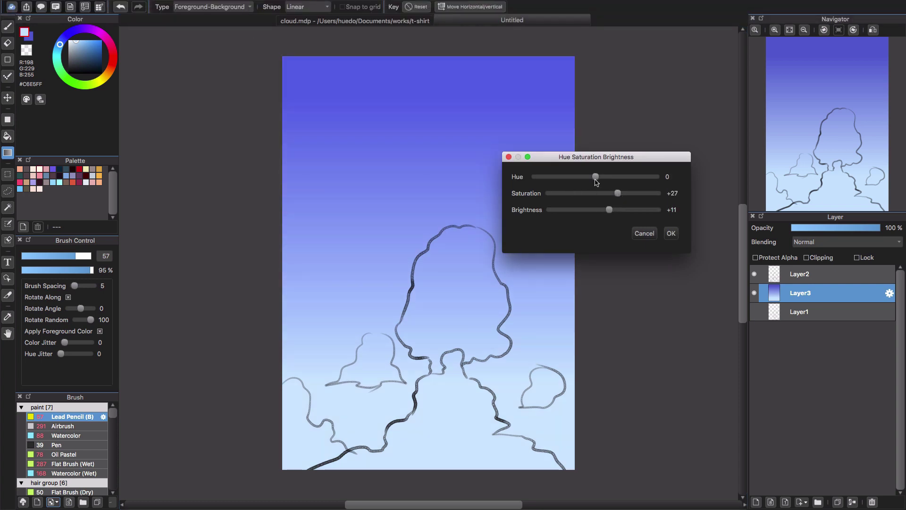
mouse_move(597, 177)
mouse_down()
mouse_move(605, 178)
mouse_move(593, 179)
mouse_up()
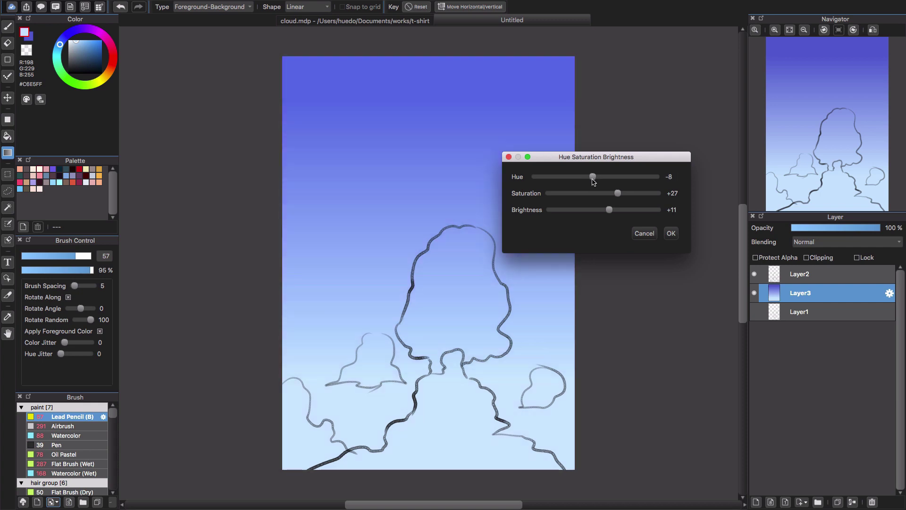
click(670, 234)
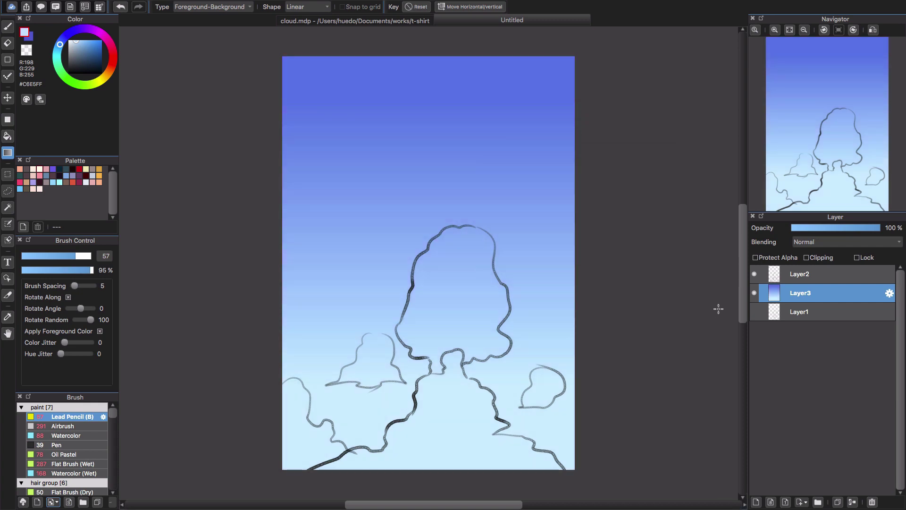
Step: Lock the sky gradient layer and add a new layer above it, ready for painting with the Fill brush
click(870, 258)
click(756, 502)
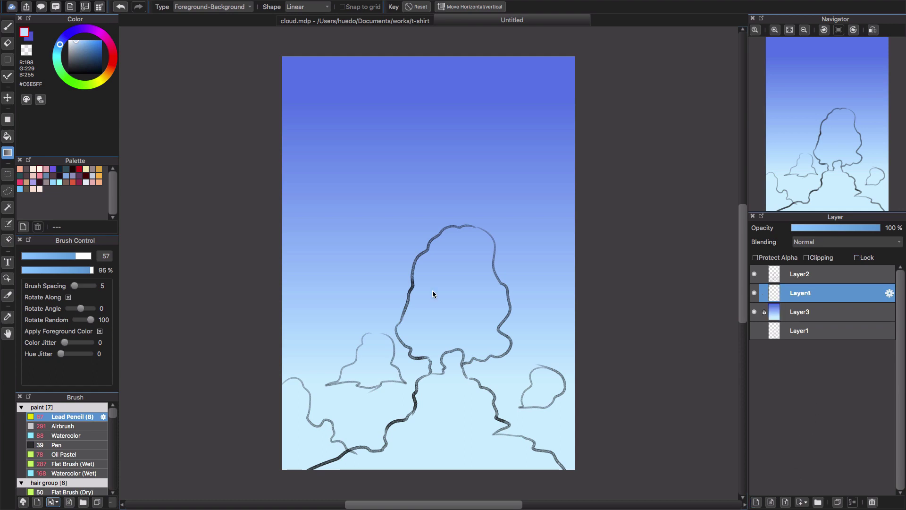
drag(112, 416, 114, 428)
click(107, 431)
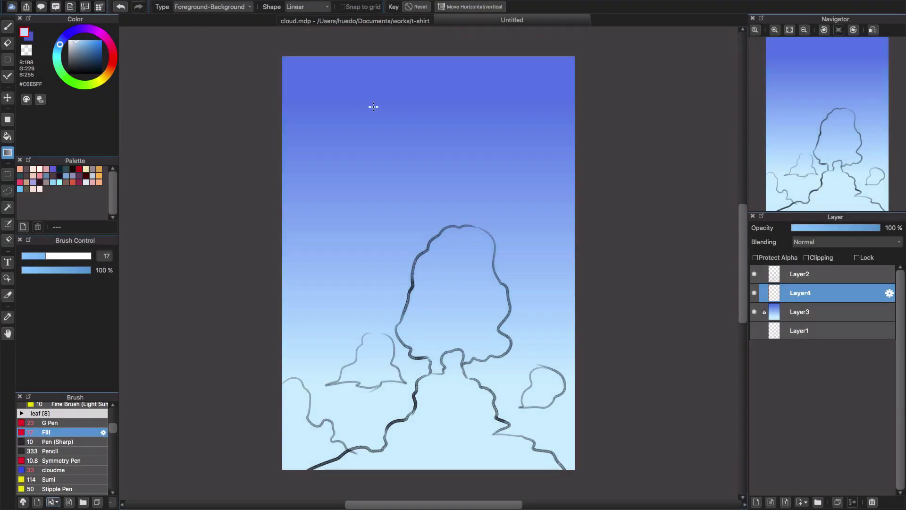
key(b)
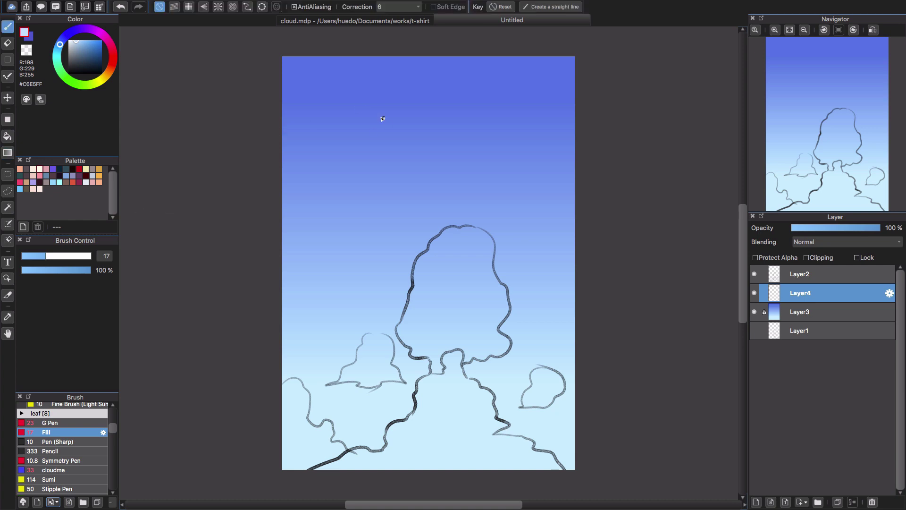
mouse_move(365, 125)
mouse_down()
mouse_move(382, 154)
mouse_move(415, 124)
mouse_move(393, 107)
mouse_up()
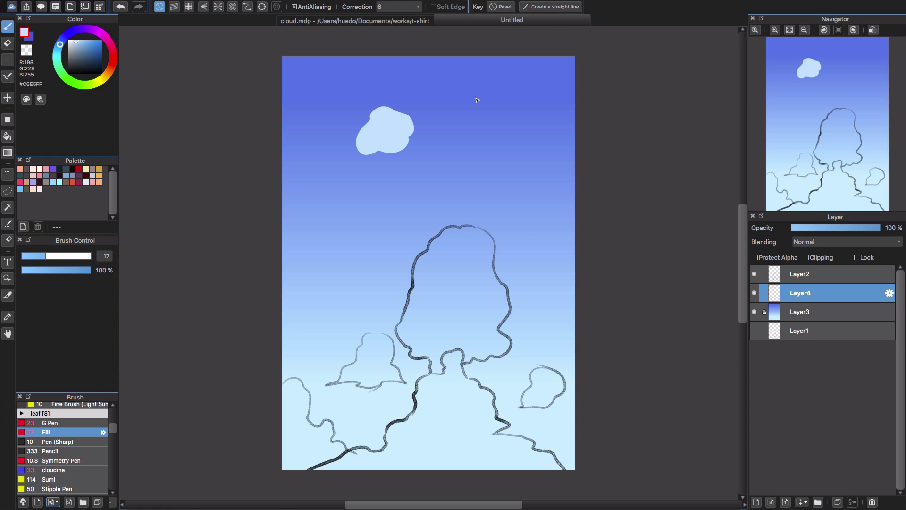
key(ctrl+z)
Step: Fill the lower-left cloud with white #FFFFFF on Layer4 and the towering central cloud on a new layer above it
drag(86, 58, 69, 40)
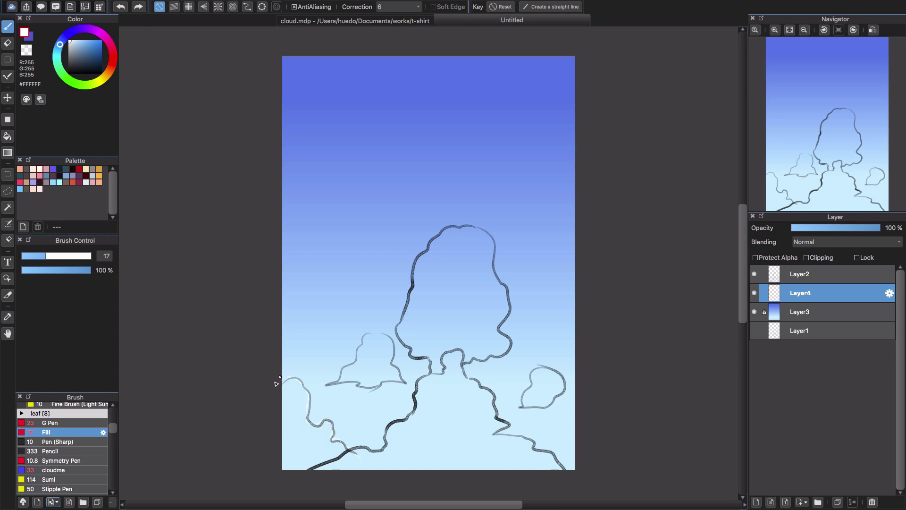
click(376, 448)
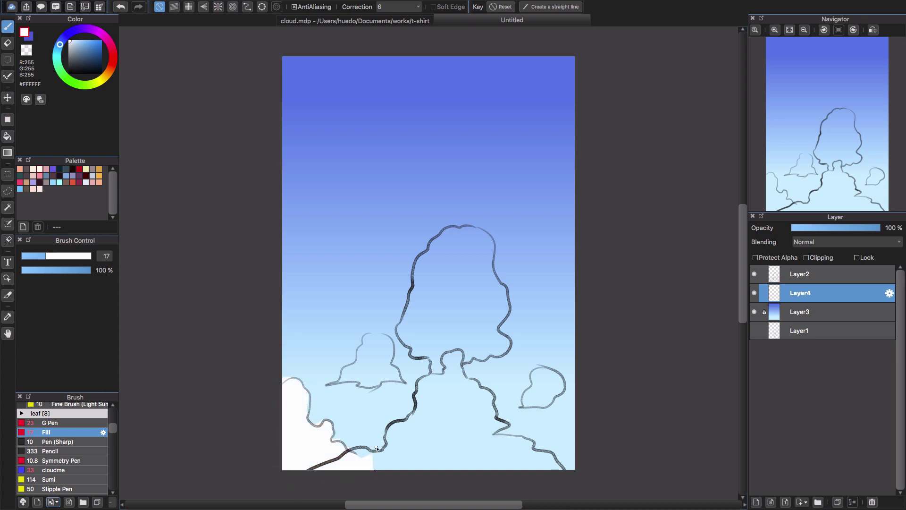
click(756, 502)
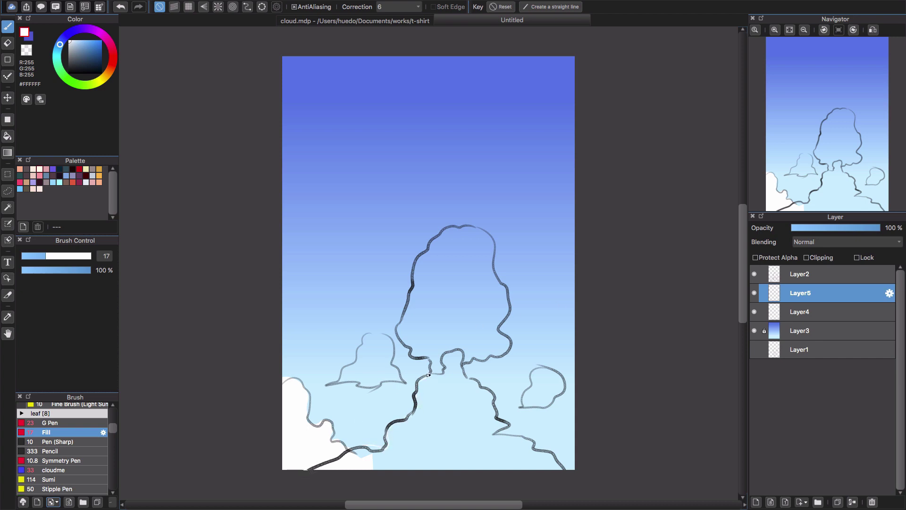
mouse_move(430, 359)
mouse_down()
mouse_move(395, 327)
mouse_move(416, 263)
mouse_move(450, 220)
mouse_move(485, 254)
mouse_move(503, 318)
mouse_move(472, 379)
mouse_move(509, 421)
mouse_move(581, 477)
mouse_up()
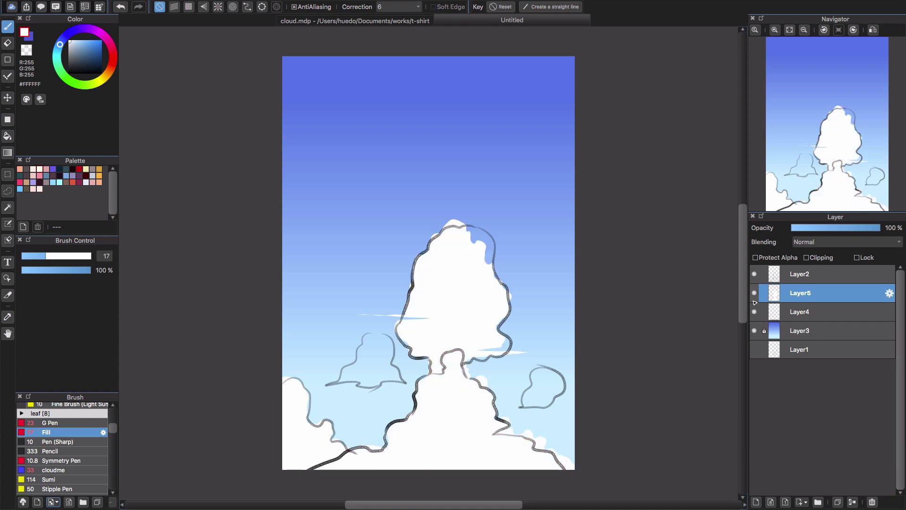
click(758, 275)
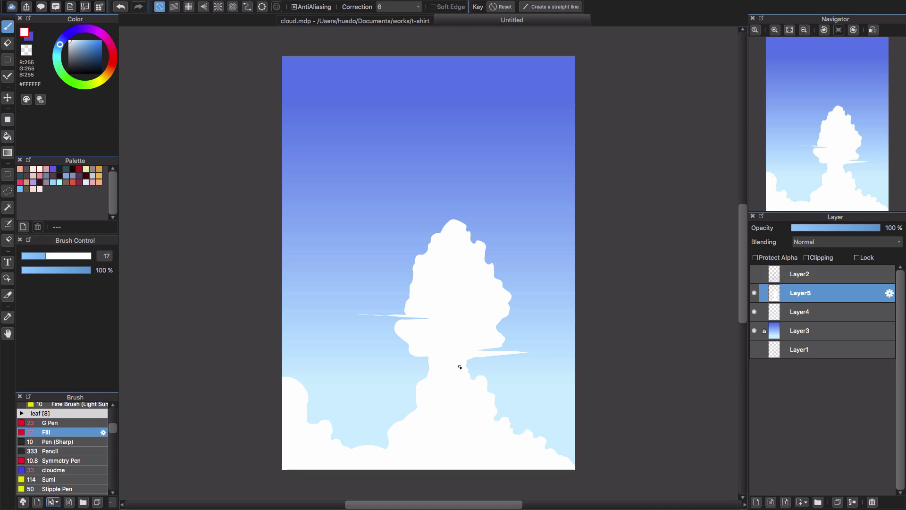
click(755, 274)
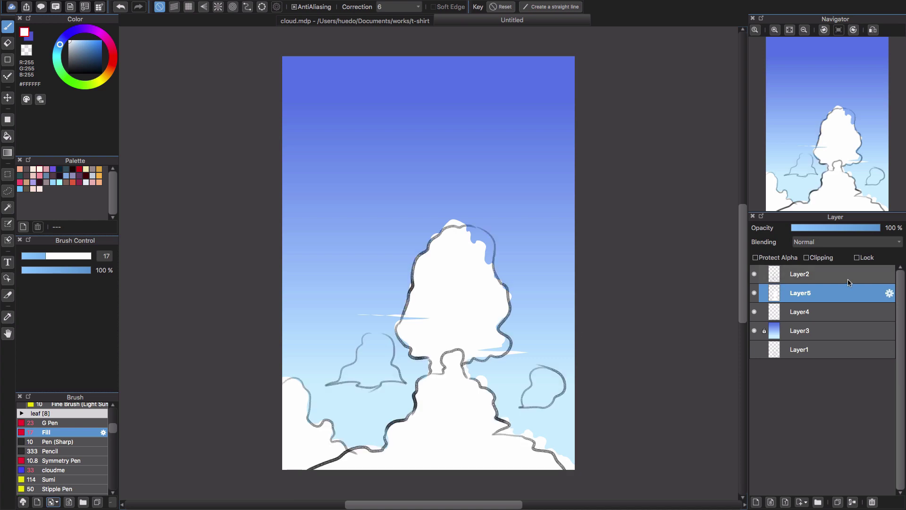
Step: On Layer2, sketch a small sun with rays and a rounded cloud outline in the upper sky with the white Lead Pencil (B) brush
click(809, 278)
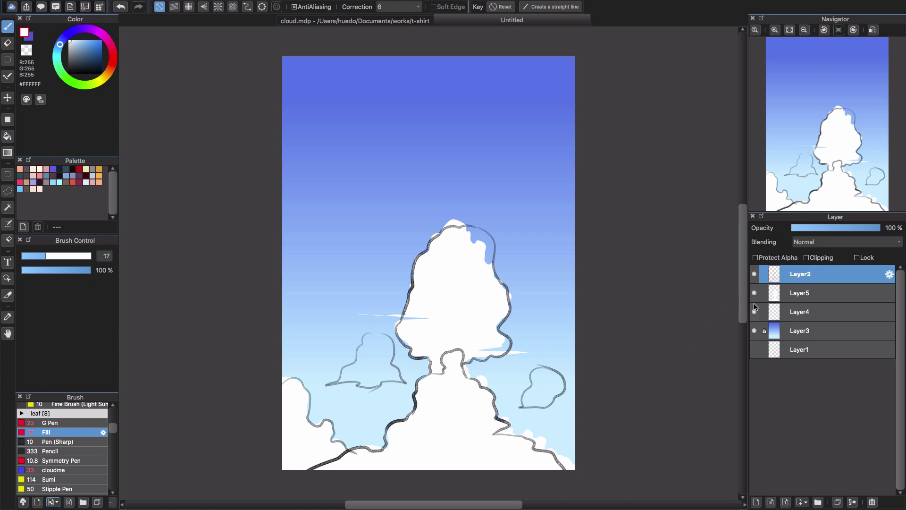
drag(113, 433, 113, 409)
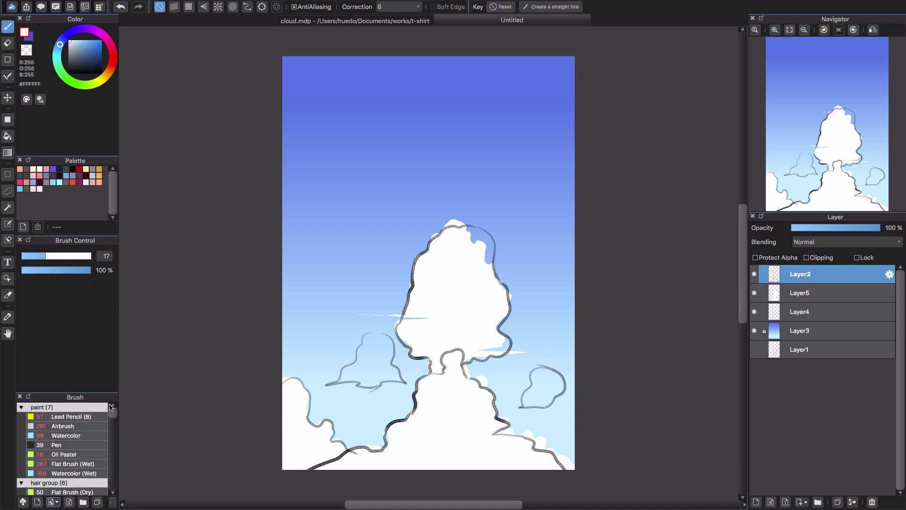
click(66, 416)
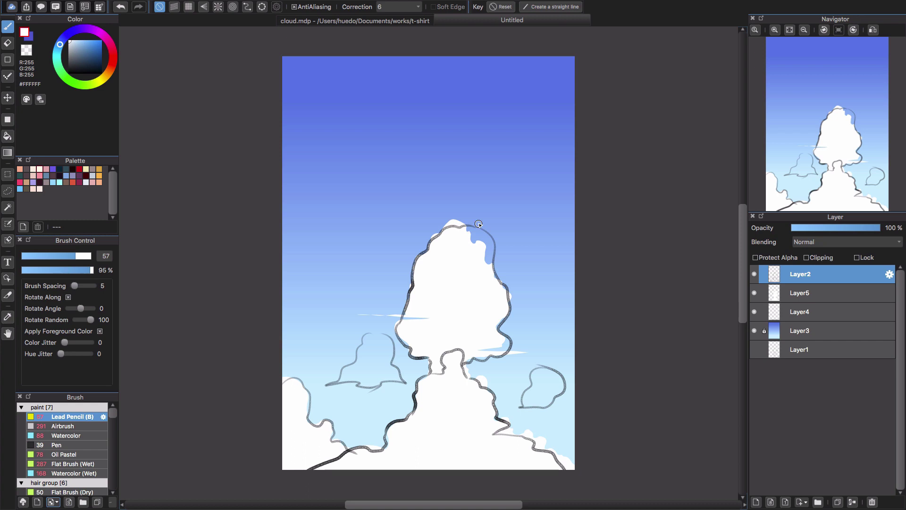
mouse_move(383, 103)
mouse_down()
mouse_move(340, 161)
mouse_move(362, 174)
mouse_move(418, 142)
mouse_move(399, 108)
mouse_move(381, 103)
mouse_up()
mouse_move(331, 89)
mouse_down()
mouse_move(337, 84)
mouse_move(318, 89)
mouse_move(329, 112)
mouse_up()
drag(341, 103, 345, 105)
drag(343, 92, 349, 91)
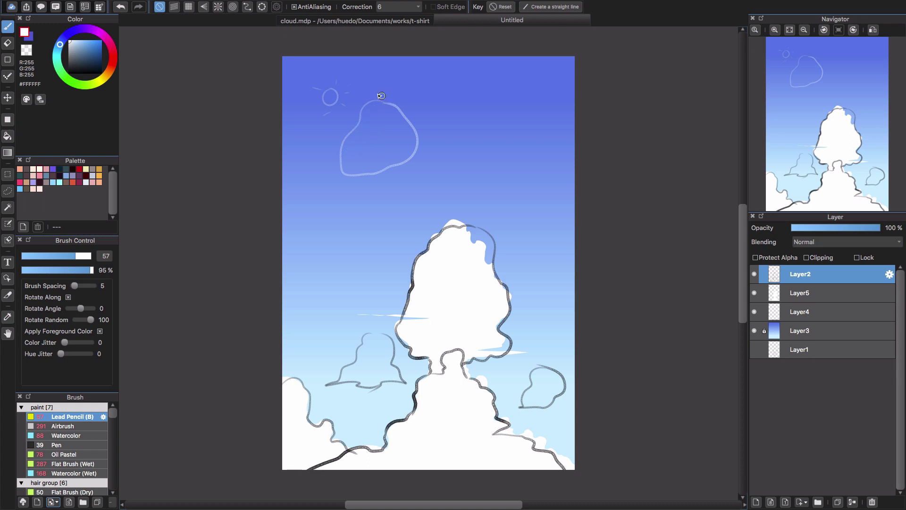
Step: Divide the sketched example cloud into a light and a shadow side with a curve and hatch the side away from the sun
mouse_move(332, 155)
mouse_down()
mouse_move(367, 152)
mouse_move(397, 109)
mouse_up()
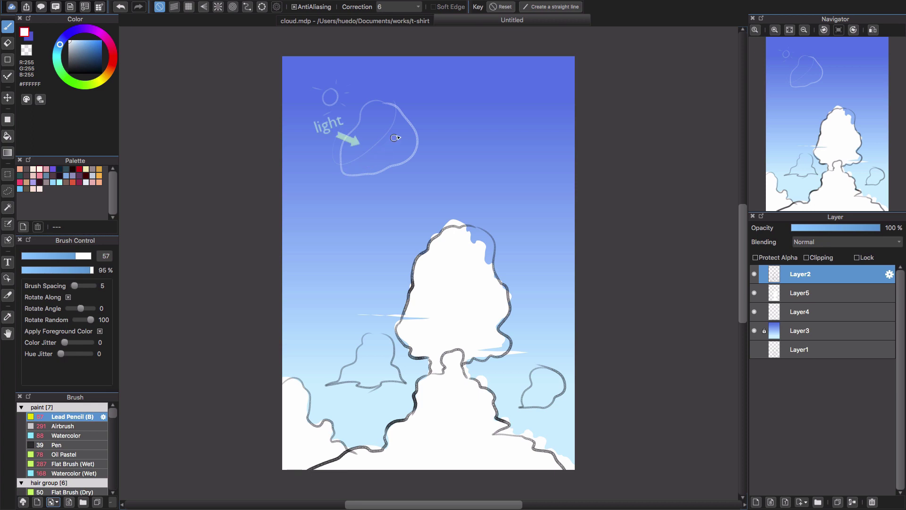
drag(380, 153, 399, 138)
mouse_move(394, 144)
mouse_down()
mouse_move(407, 134)
mouse_move(416, 144)
mouse_up()
drag(405, 137, 423, 127)
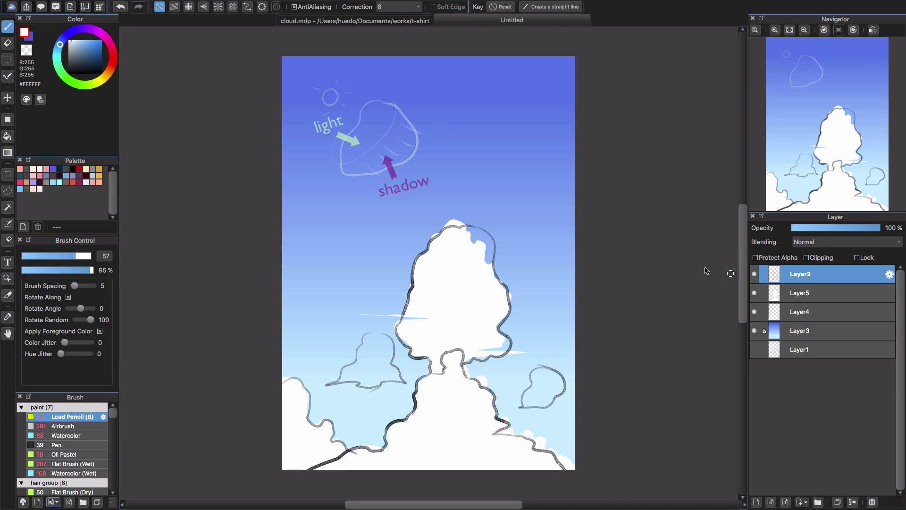
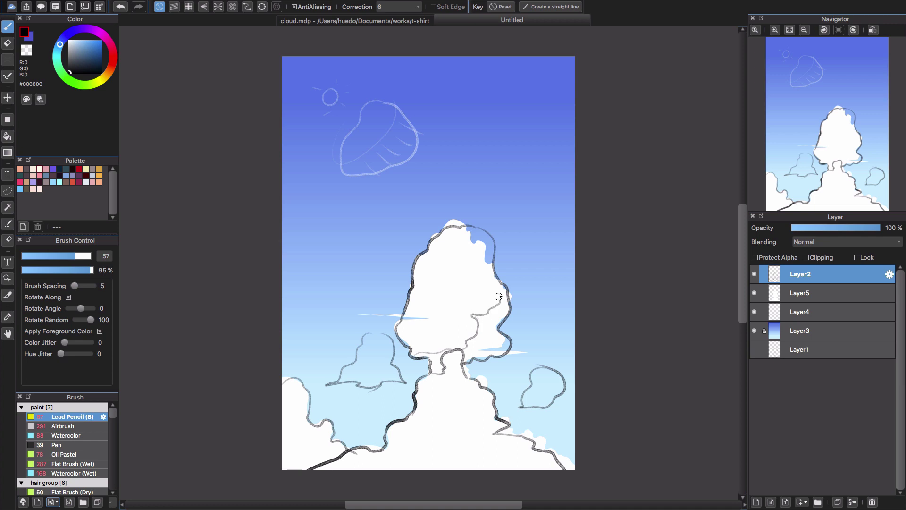
Step: Sketch black contour lines inside the upper part of the towering cloud to separate its lit and shaded masses
drag(452, 310, 406, 317)
drag(458, 269, 429, 283)
mouse_move(448, 276)
mouse_down()
mouse_move(472, 229)
mouse_move(497, 269)
mouse_up()
drag(432, 285, 479, 300)
drag(500, 265, 453, 312)
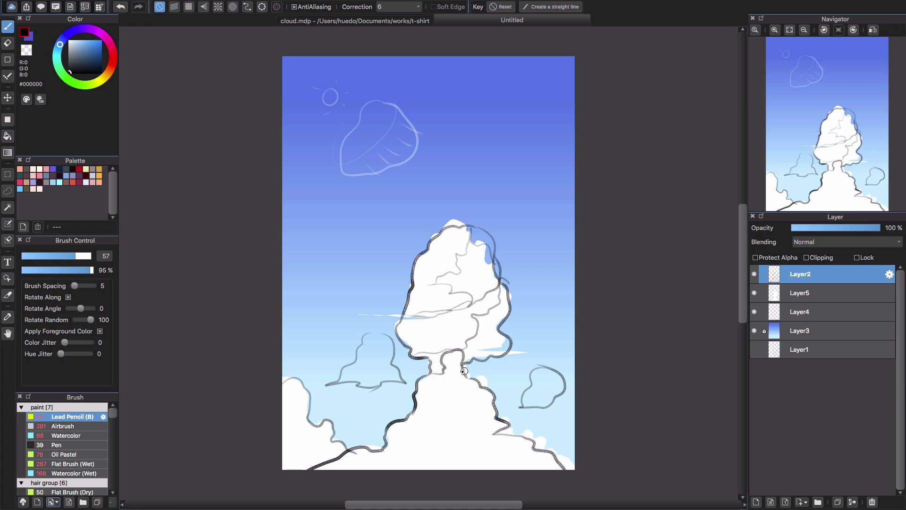
Step: Sketch the inner cloud masses of the tower's base and the lower-left cloud, hatching their shadow areas
mouse_move(470, 380)
mouse_down()
mouse_move(430, 366)
mouse_move(383, 470)
mouse_up()
drag(487, 401, 452, 408)
drag(439, 467, 493, 441)
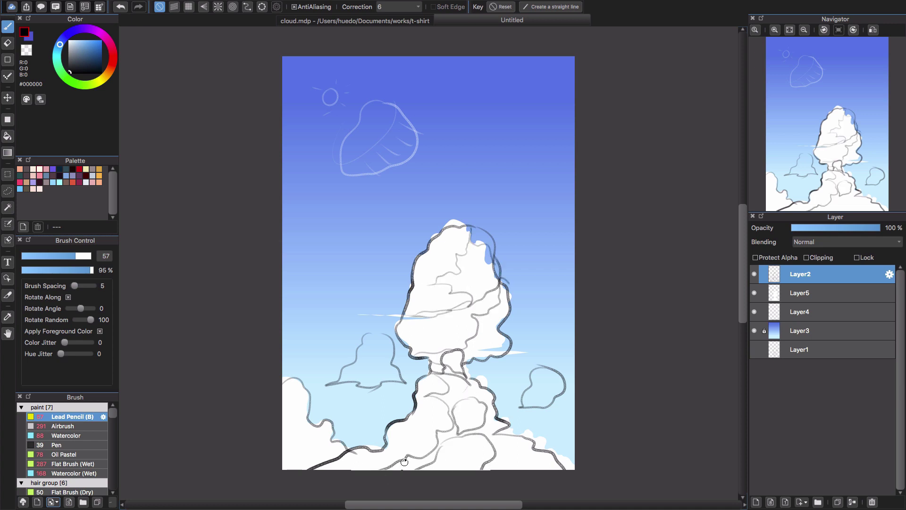
drag(467, 372, 448, 394)
mouse_move(495, 467)
mouse_down()
mouse_move(527, 444)
mouse_move(548, 451)
mouse_up()
mouse_move(304, 382)
mouse_down()
mouse_move(288, 424)
mouse_move(330, 423)
mouse_up()
drag(314, 467, 344, 435)
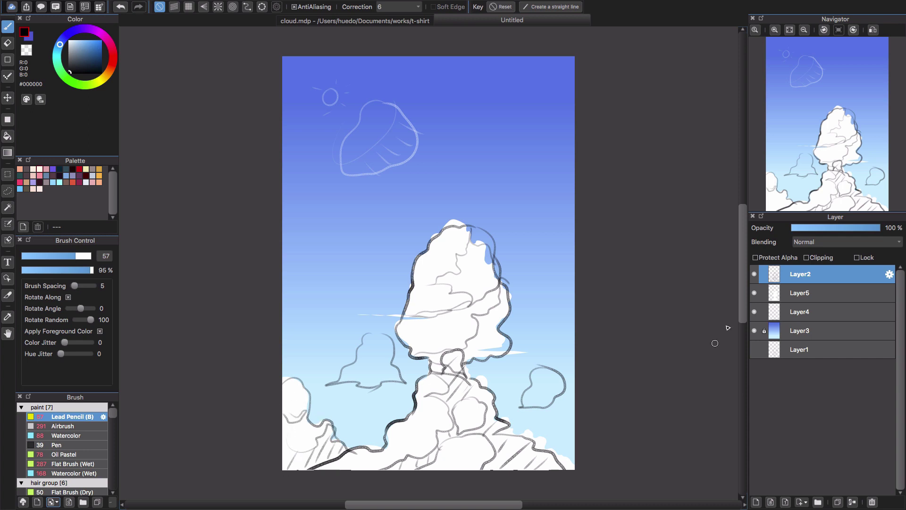
Step: Add a new layer directly above Layer4 and turn on Clipping for it
click(812, 312)
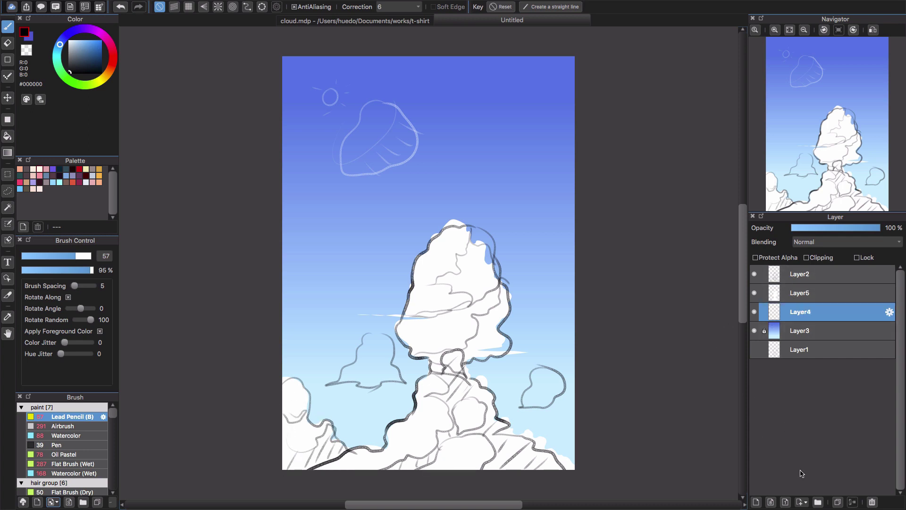
click(756, 502)
click(758, 332)
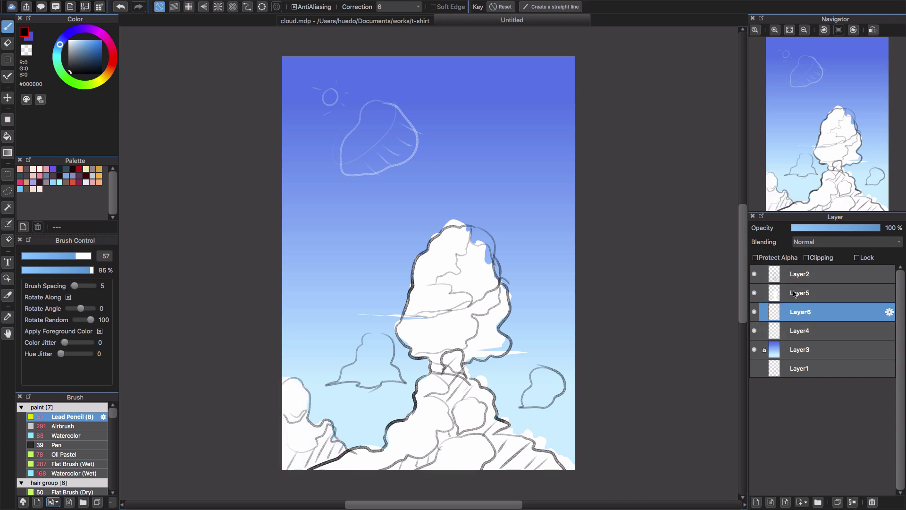
click(841, 258)
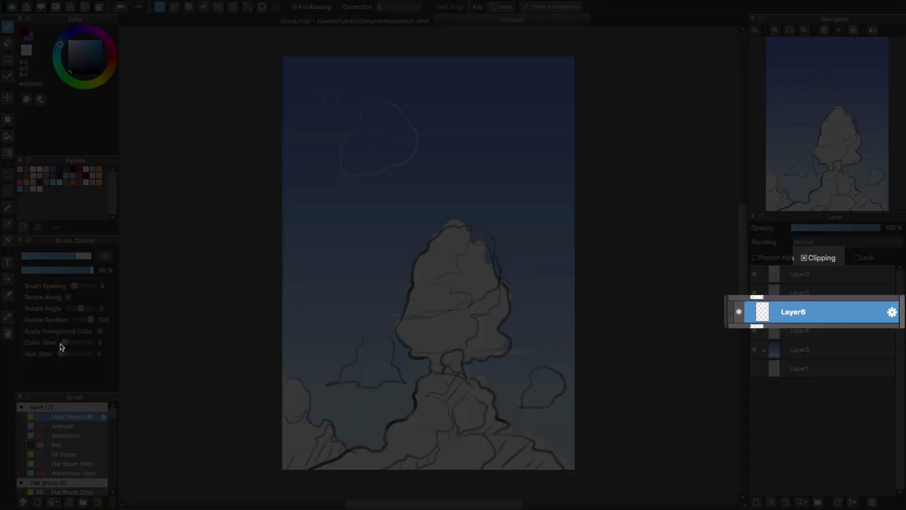
Step: Paint the lower-left cloud's shadow with the Fill brush in pale blue #DCF3FF, checking it with the sketch layer hidden
scroll(109, 431, down, 3)
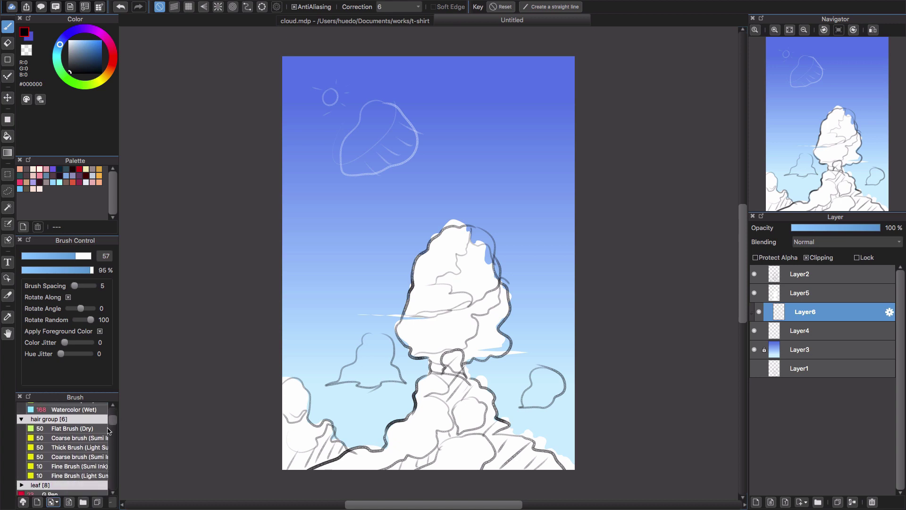
scroll(108, 431, down, 3)
click(66, 436)
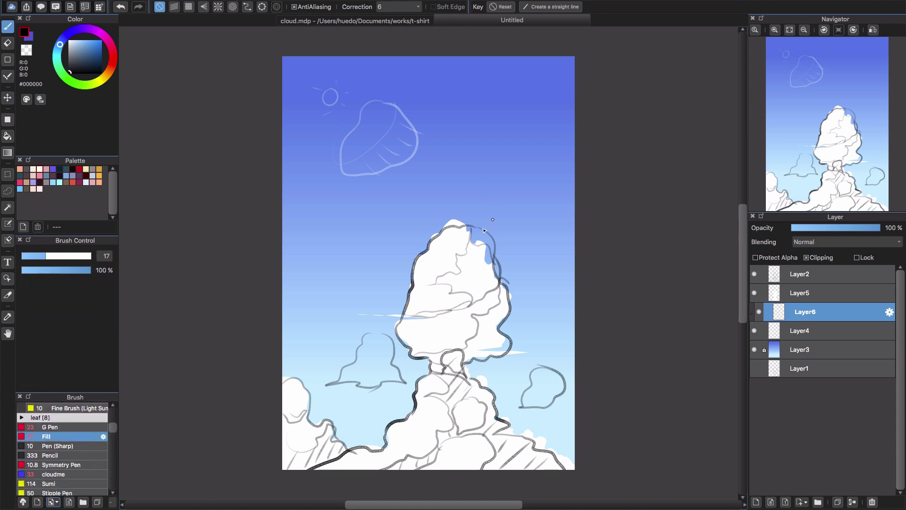
alt+click(364, 425)
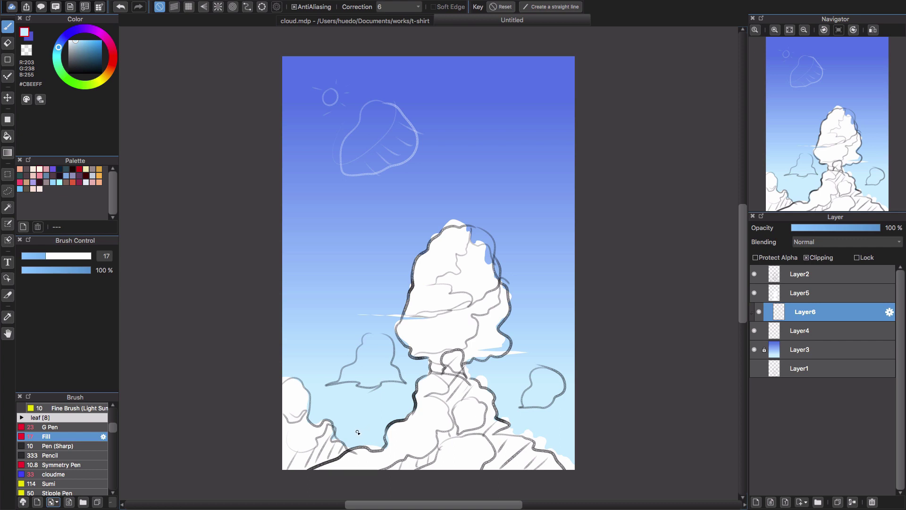
click(75, 41)
click(754, 274)
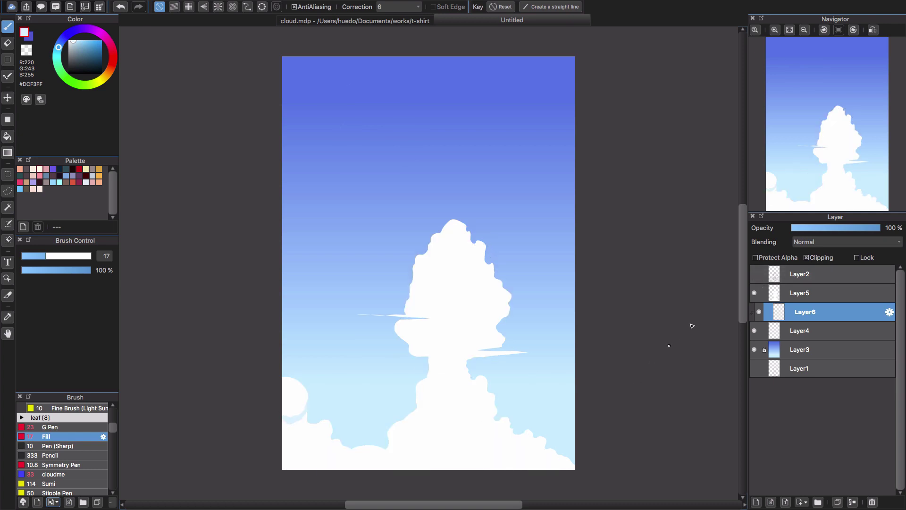
click(755, 273)
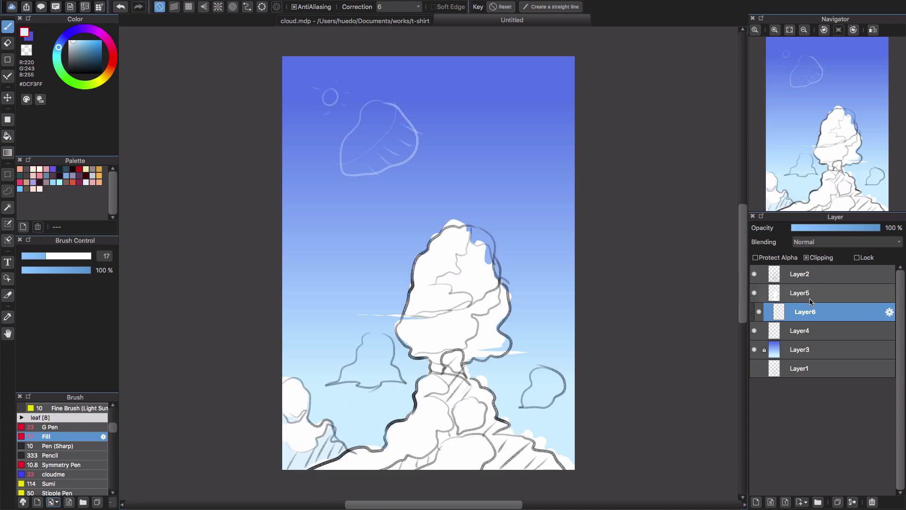
Step: Add a clipping layer above Layer5, paint the towering cloud's shadow areas in pale blue #DCF3FF, and hide the sketch layer
key(super+shift+n)
drag(467, 241, 494, 302)
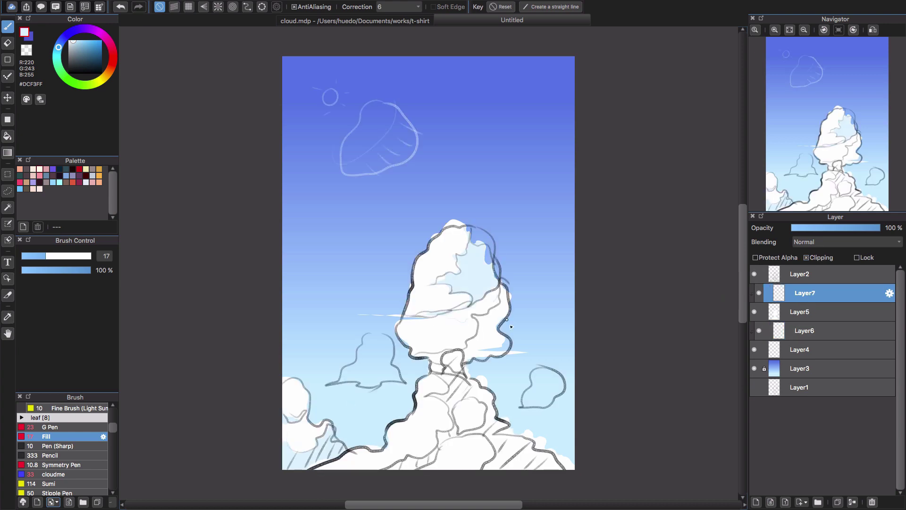
drag(411, 364, 509, 330)
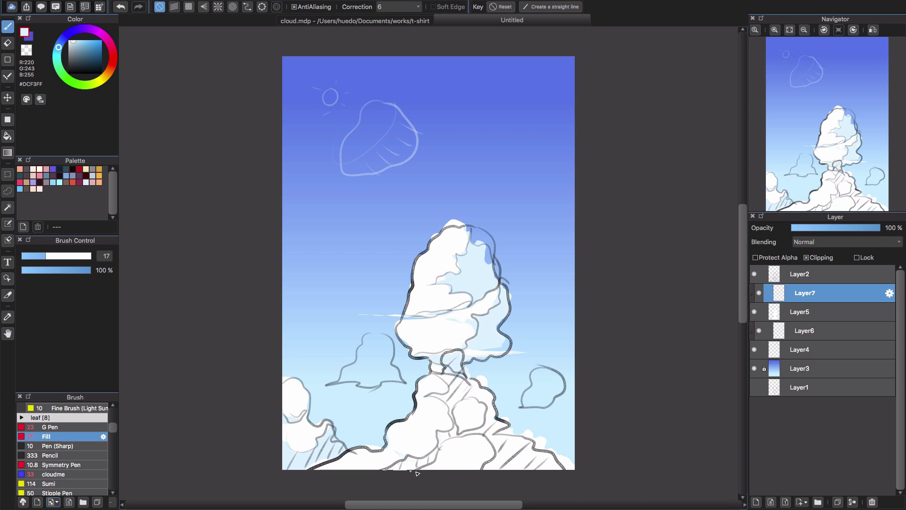
click(755, 274)
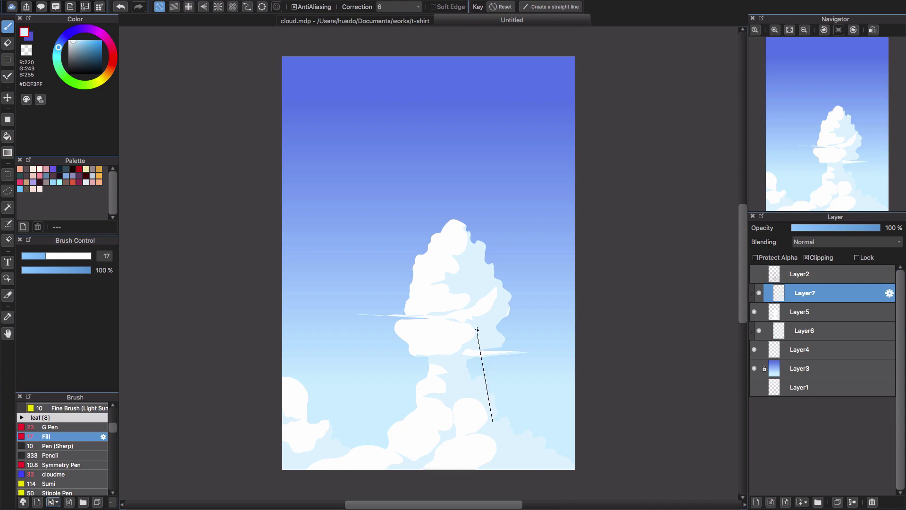
Step: Refine the towering cloud's middle shadows by erasing with the transparent color and touching up in pale blue #DCF3FF
key(x)
drag(478, 338, 474, 334)
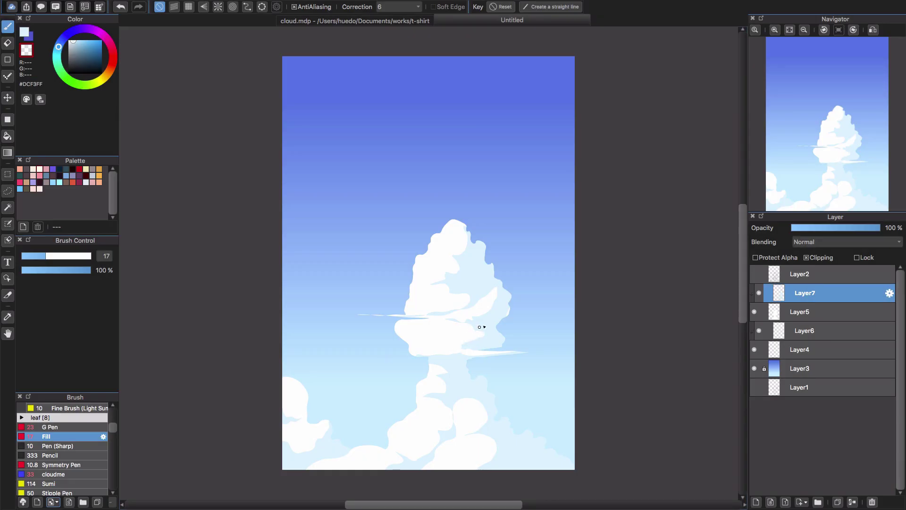
key(x)
drag(405, 347, 430, 340)
Step: Turn on Protect Alpha for the shadow layers Layer6 and Layer7 and activate the Gradient tool on Layer6
click(827, 332)
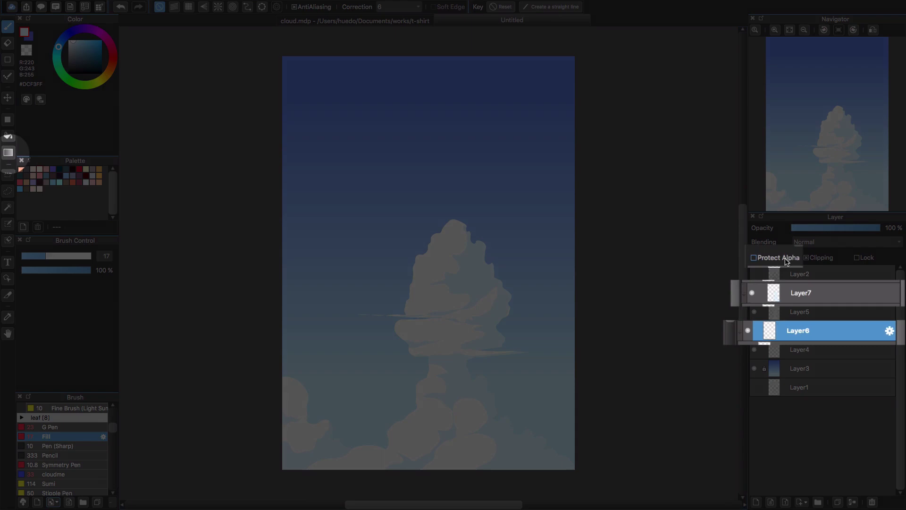
click(785, 260)
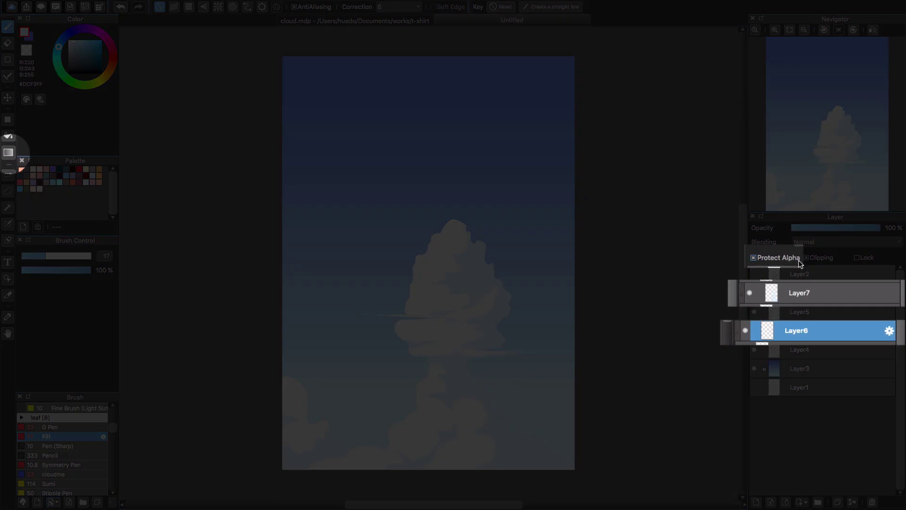
click(809, 291)
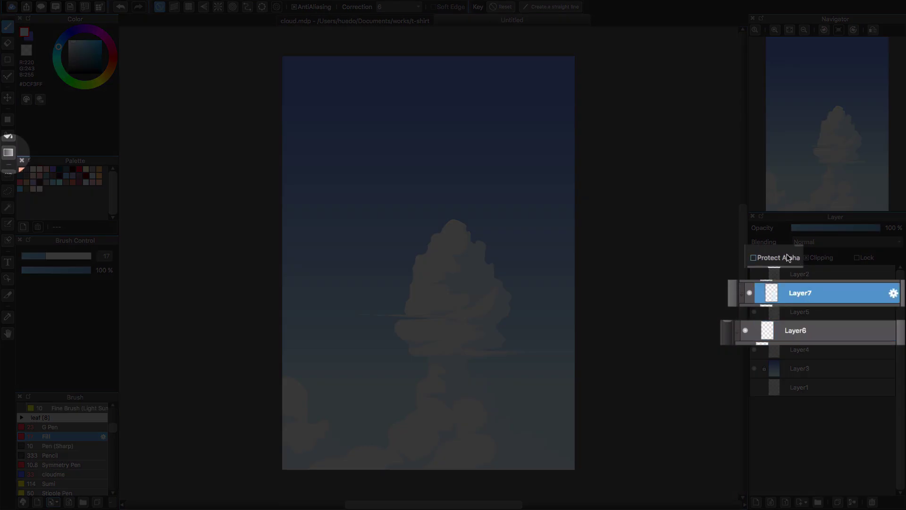
click(844, 329)
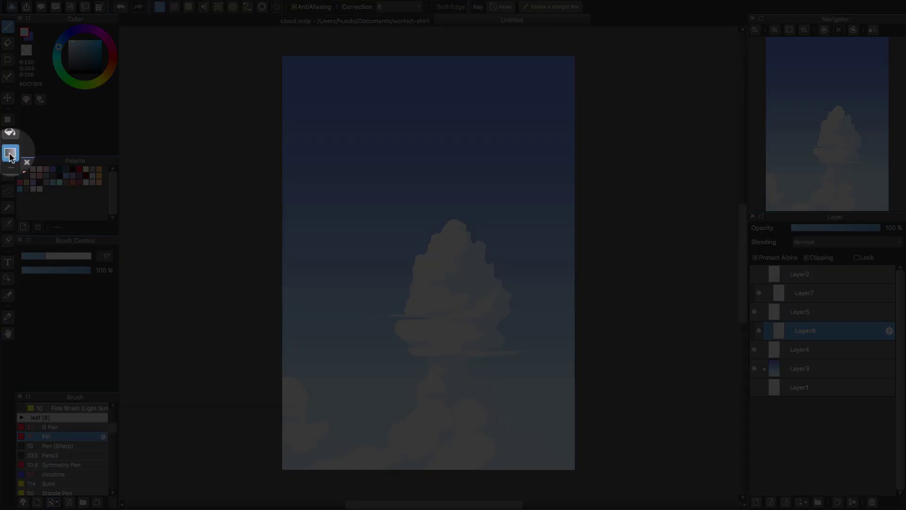
click(7, 152)
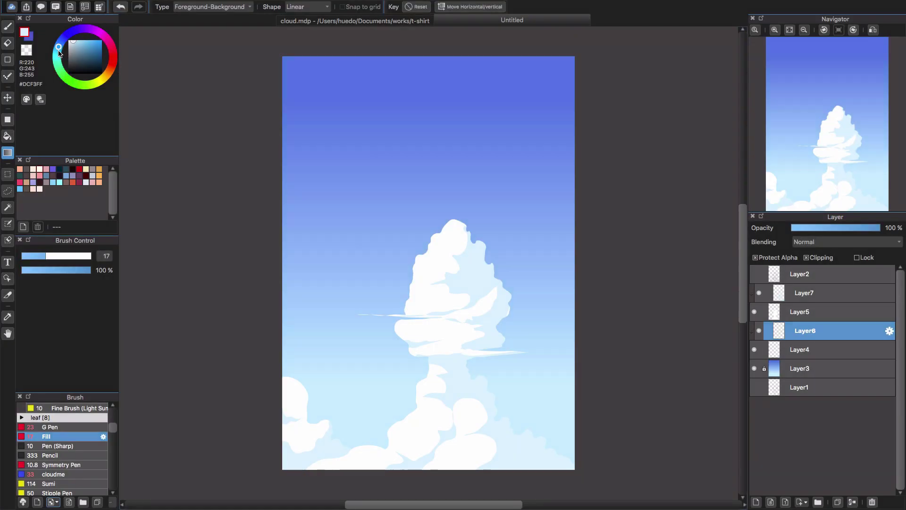
Step: Set the gradient's foreground color to pale cyan #D1FDFF and its background color to a soft purple
drag(75, 42, 77, 30)
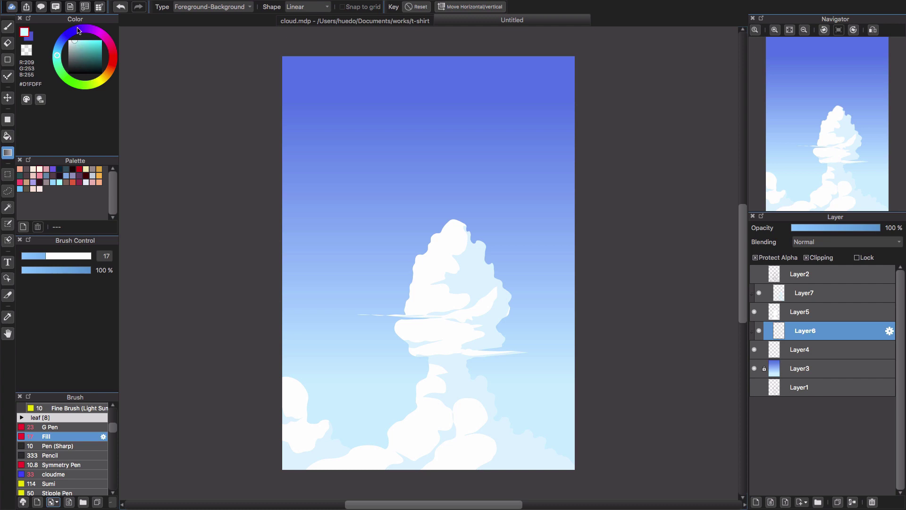
click(30, 38)
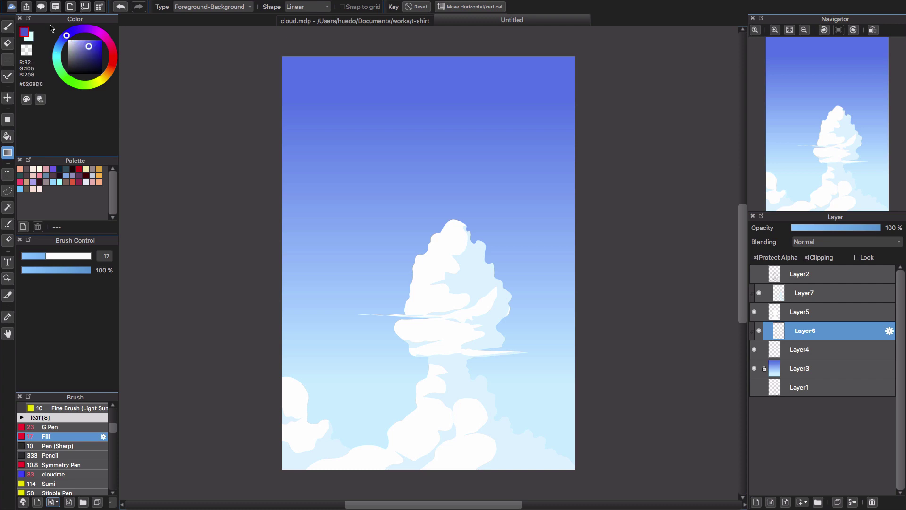
drag(78, 33, 81, 45)
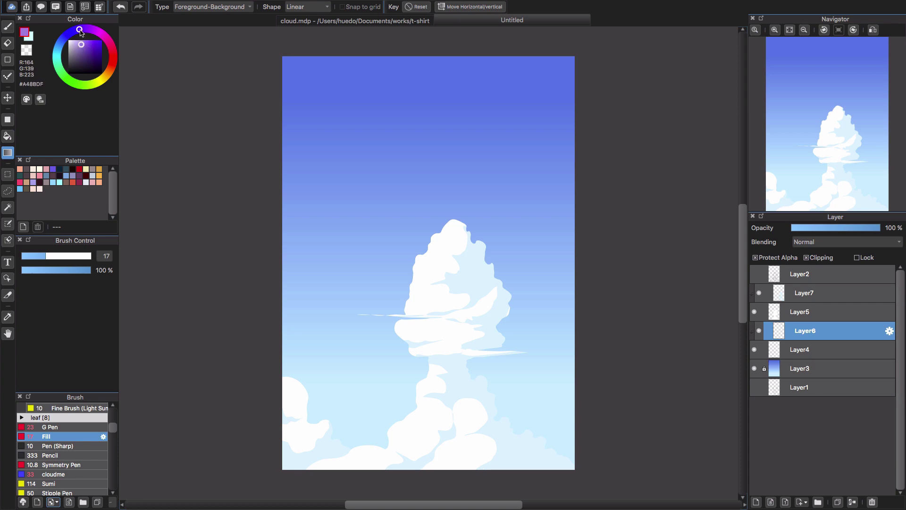
click(79, 31)
click(30, 41)
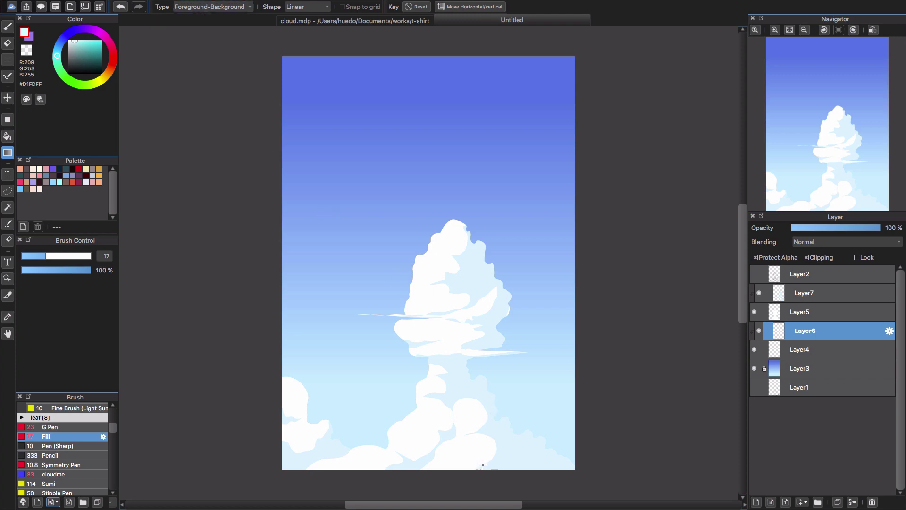
Step: Apply the cyan-to-purple gradient upward across the lower-left cloud's shadow on Layer6, undoing a first pass
drag(482, 465, 472, 265)
key(ctrl+z)
drag(297, 458, 322, 258)
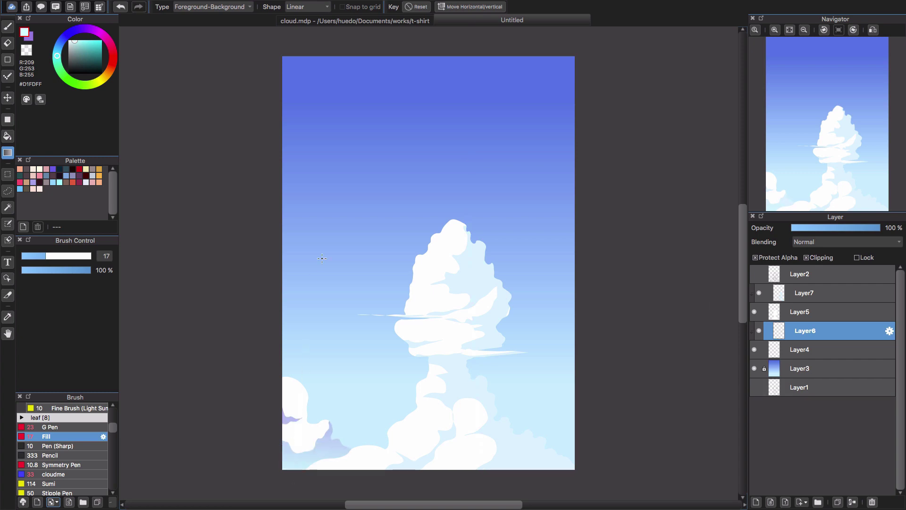
Step: Apply the cyan-to-purple gradient to the towering cloud's shadow on Layer7, undoing trial passes and adding a diagonal pass from the right
click(829, 294)
drag(475, 471, 510, 130)
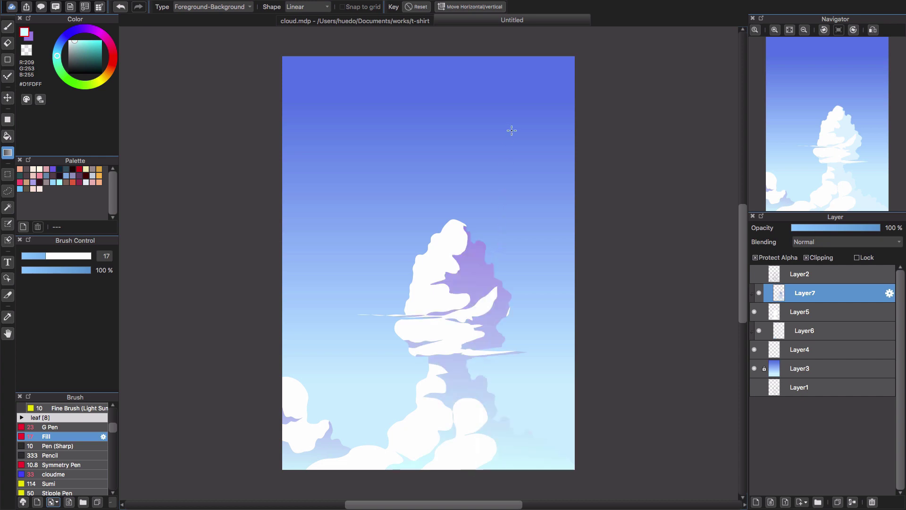
key(ctrl+z)
drag(431, 427, 612, 344)
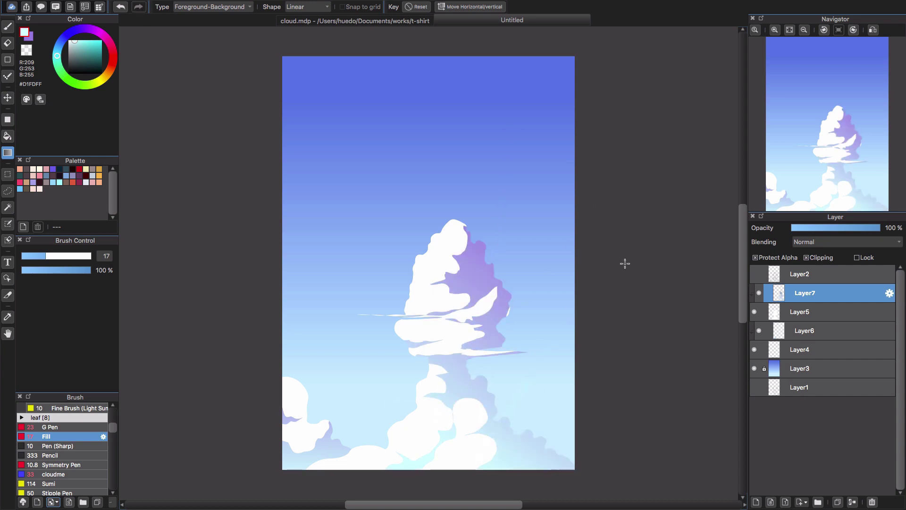
key(ctrl+z)
drag(444, 493, 508, 321)
drag(580, 350, 543, 311)
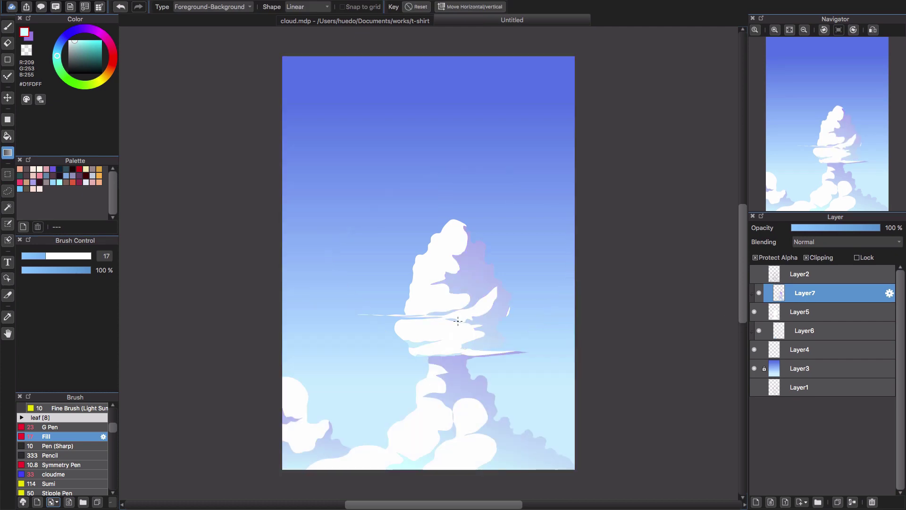
Step: Select Layer5 and switch its visibility off and on to check the towering cloud's shape
key(super+plus)
key(super+plus)
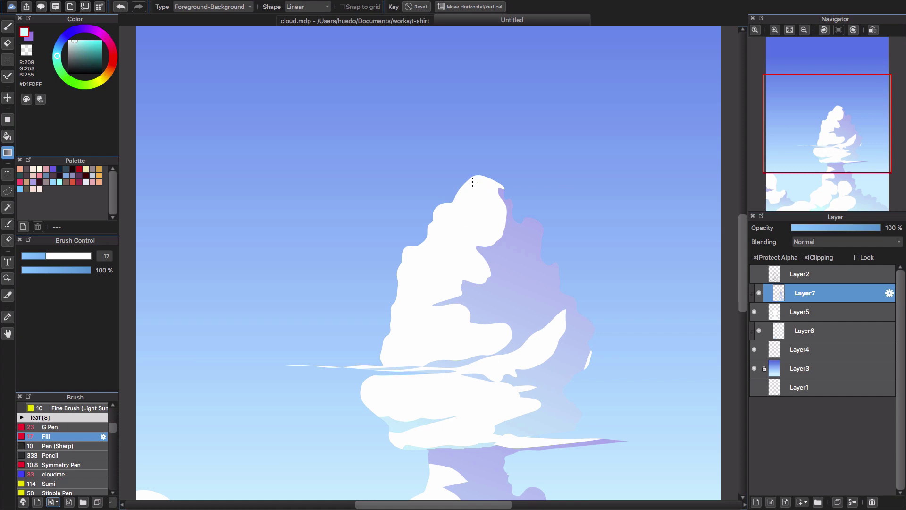
key(super+minus)
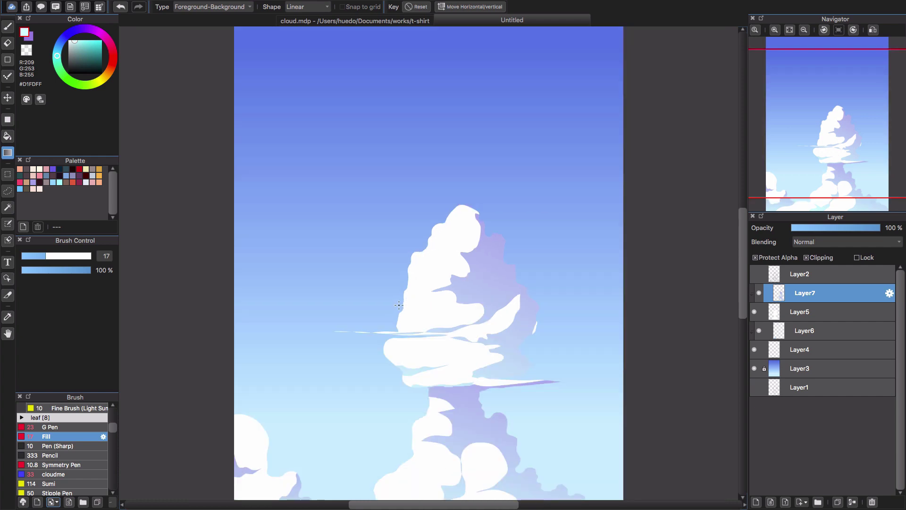
click(821, 312)
click(755, 312)
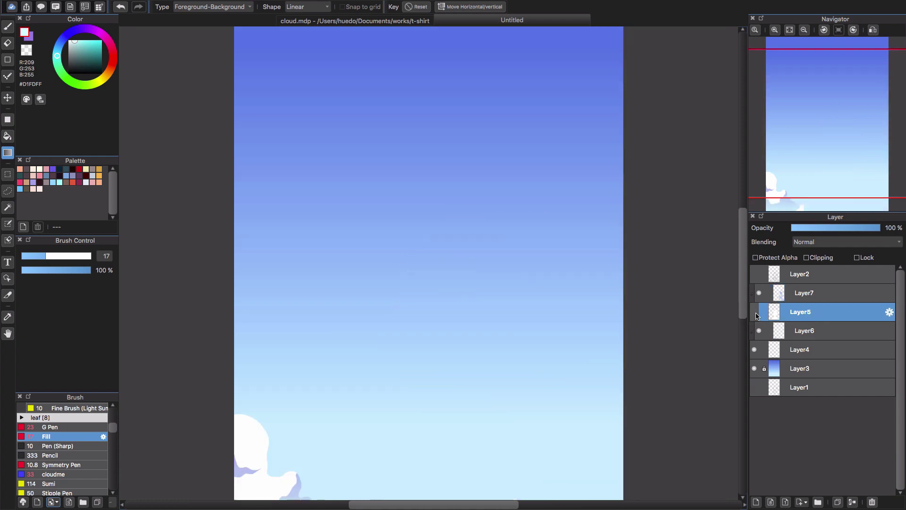
click(754, 312)
click(754, 312)
click(754, 312)
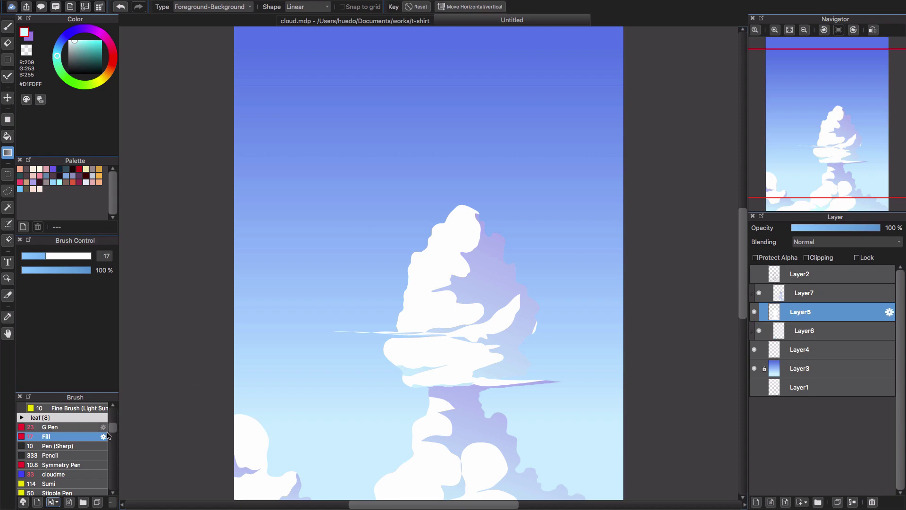
Step: Roughen the towering cloud's upper left edge on Layer5 with the cloudme brush in sampled white #FFFFFF
scroll(71, 449, down, 2)
click(53, 453)
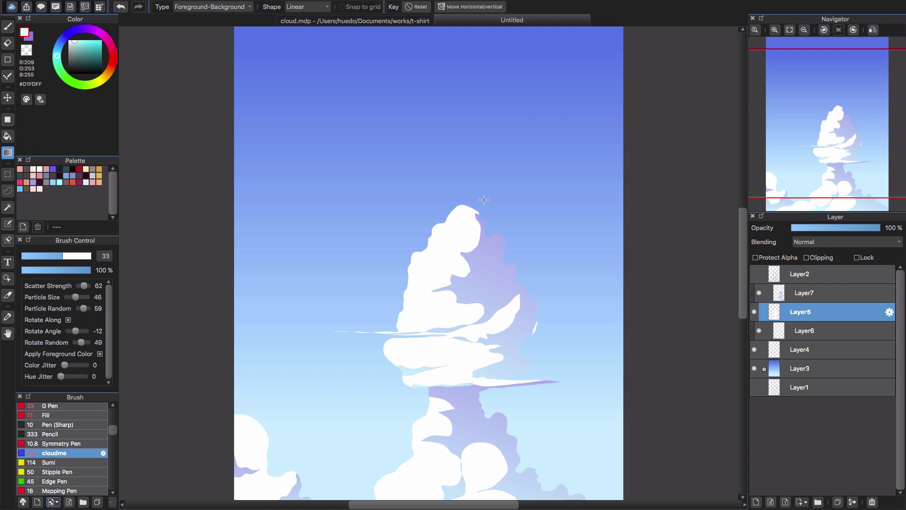
key(b)
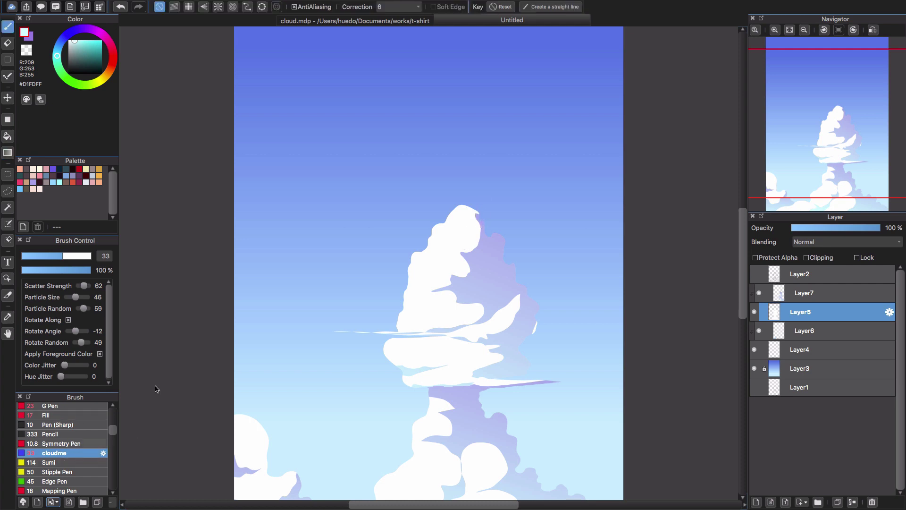
alt+click(461, 226)
key(super+plus)
key(super+plus)
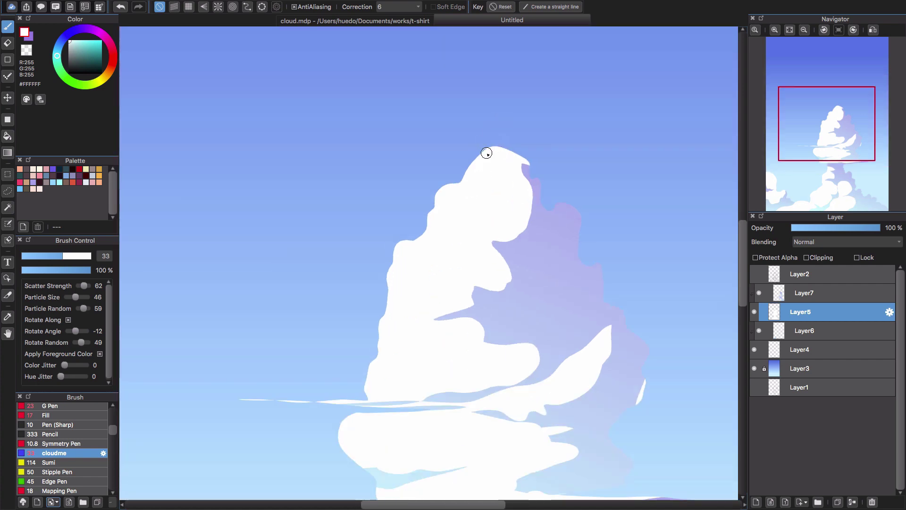
mouse_move(481, 152)
mouse_down()
mouse_move(464, 186)
mouse_move(409, 243)
mouse_up()
mouse_move(392, 274)
mouse_down()
mouse_move(380, 279)
mouse_move(368, 385)
mouse_up()
scroll(425, 258, down, 2)
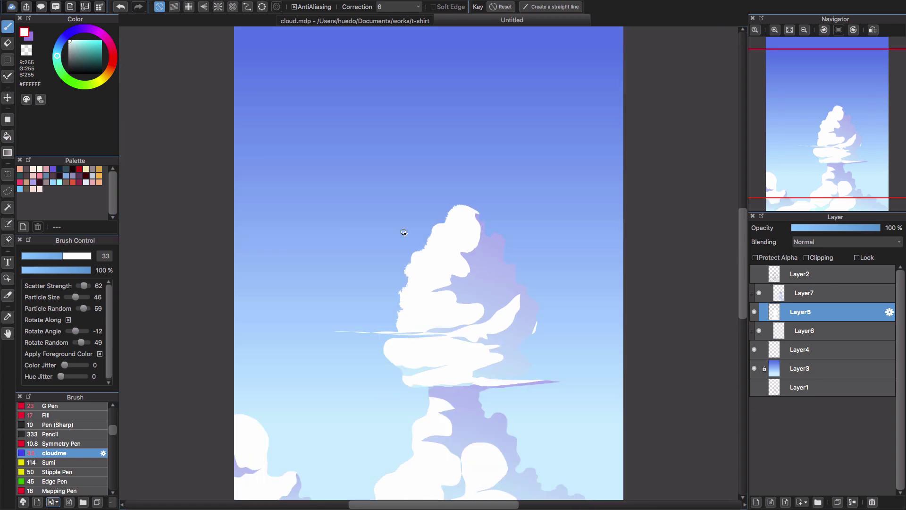
Step: Break up the towering cloud's right edge with the transparent color and roughen its lower left edges in white using the cloudme brush
click(27, 49)
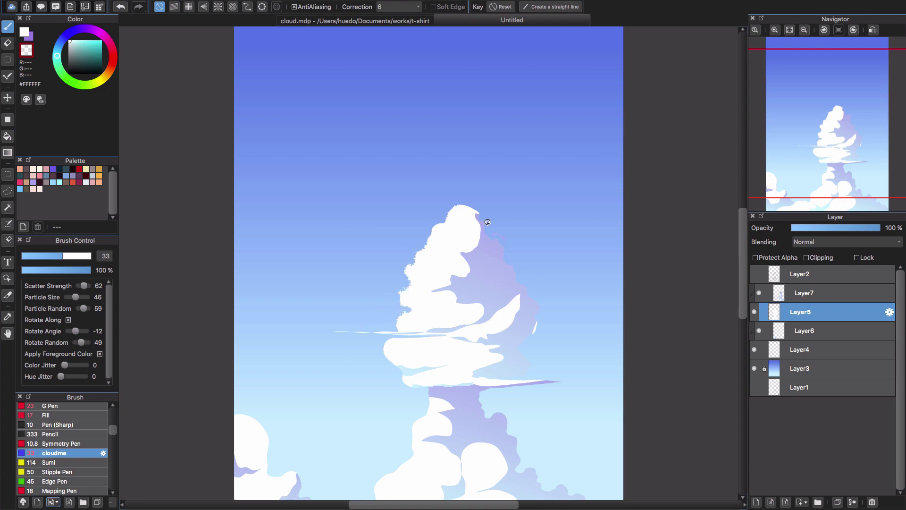
key(x)
drag(385, 354, 434, 384)
scroll(431, 387, down, 4)
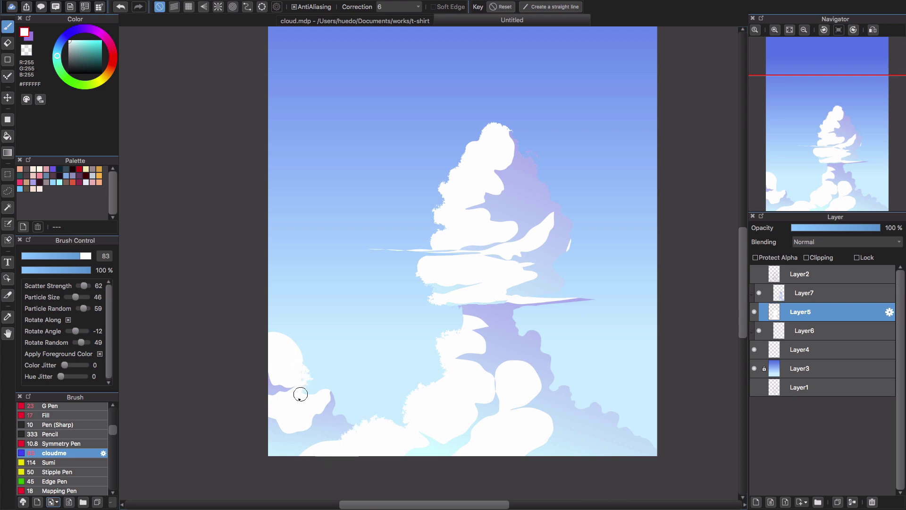
Step: Switch to Layer4 and roughen the lower-left cloud's outline in white with the cloudme brush at size 83
ctrl+click(292, 373)
key(super+minus)
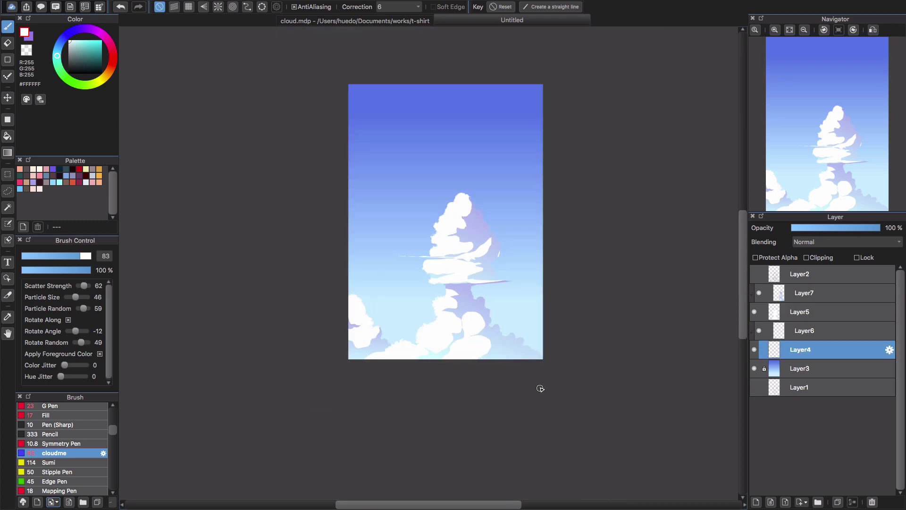
key(super+plus)
Step: Select Layer6 and the Blur brush, and toggle Layer7's visibility to check which shadows it holds
click(814, 333)
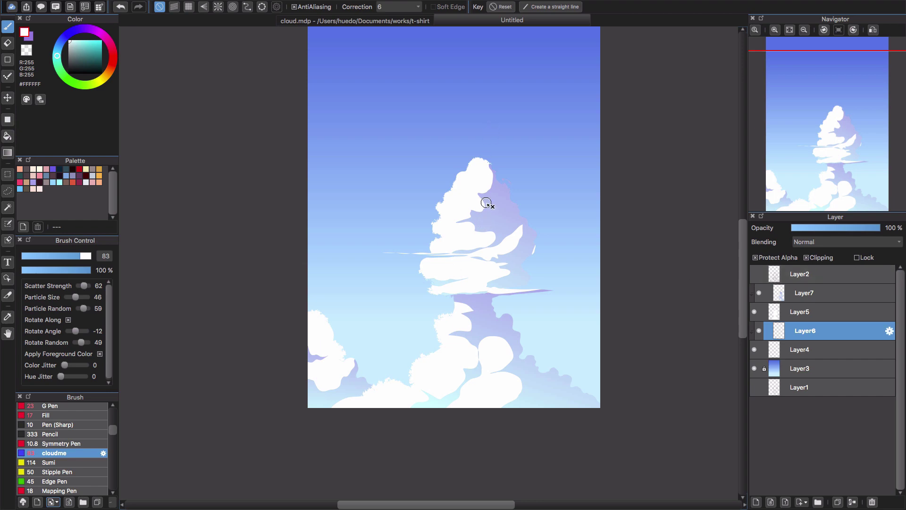
scroll(112, 434, down, 5)
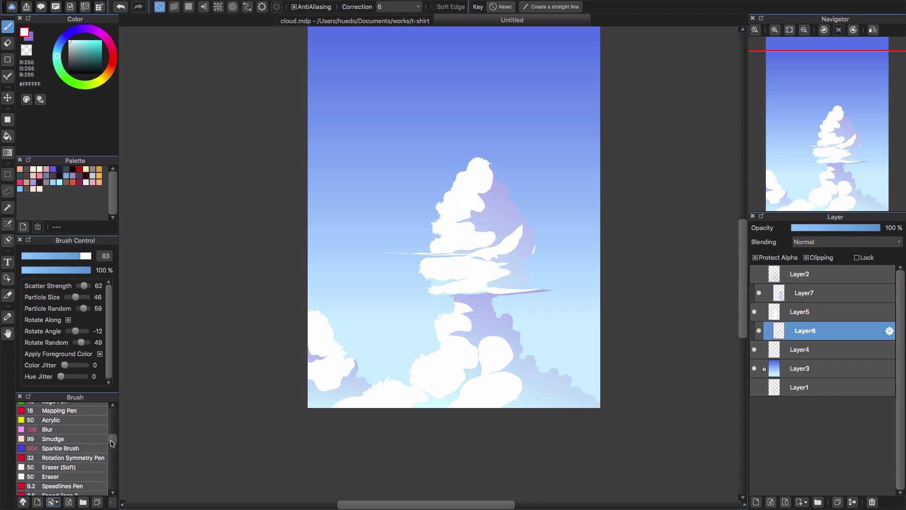
click(56, 425)
scroll(501, 193, up, 4)
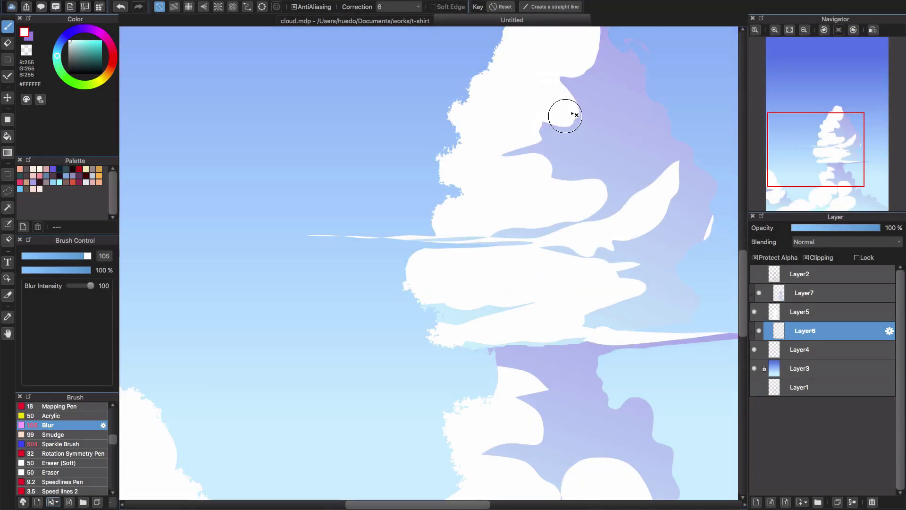
click(759, 293)
click(759, 294)
click(759, 294)
click(760, 293)
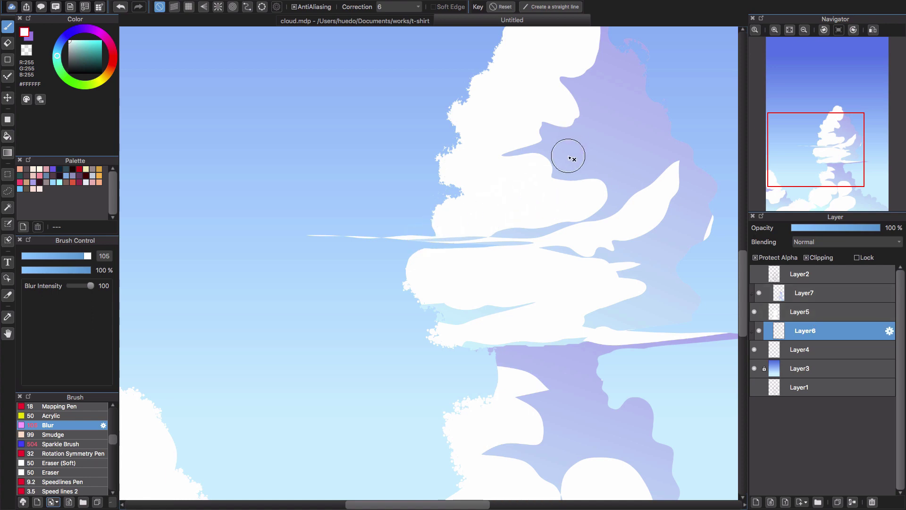
Step: Turn off Protect Alpha on Layer7 and soften the towering cloud's shadow edges from top to base with the Blur brush at size 105
drag(550, 137, 395, 268)
mouse_move(415, 206)
mouse_down()
mouse_move(419, 222)
mouse_move(453, 196)
mouse_move(446, 189)
mouse_up()
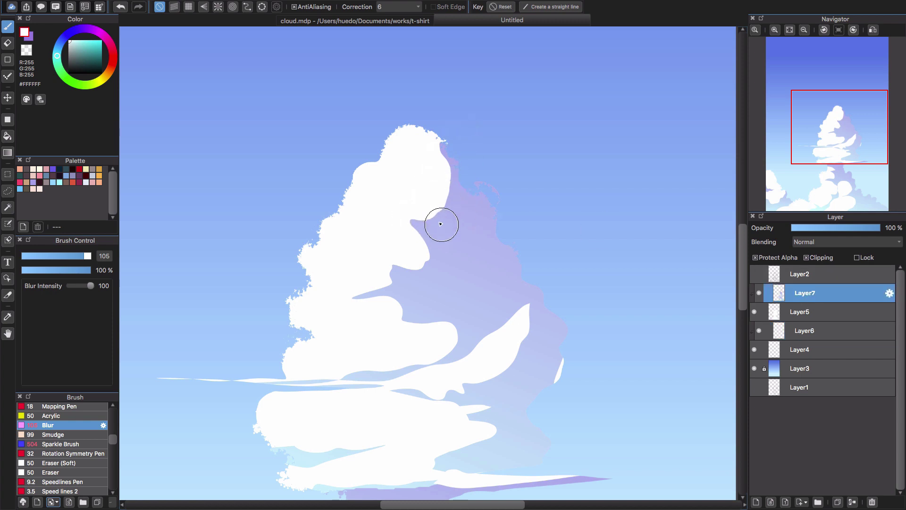
click(755, 258)
mouse_move(412, 217)
mouse_down()
mouse_move(457, 191)
mouse_move(434, 213)
mouse_move(446, 193)
mouse_move(438, 210)
mouse_move(404, 220)
mouse_move(443, 199)
mouse_move(447, 174)
mouse_move(426, 154)
mouse_move(425, 273)
mouse_move(418, 254)
mouse_move(427, 256)
mouse_move(409, 273)
mouse_move(391, 265)
mouse_move(376, 297)
mouse_move(355, 293)
mouse_move(392, 283)
mouse_move(400, 321)
mouse_move(444, 324)
mouse_move(457, 340)
mouse_move(401, 365)
mouse_move(411, 362)
mouse_move(340, 372)
mouse_up()
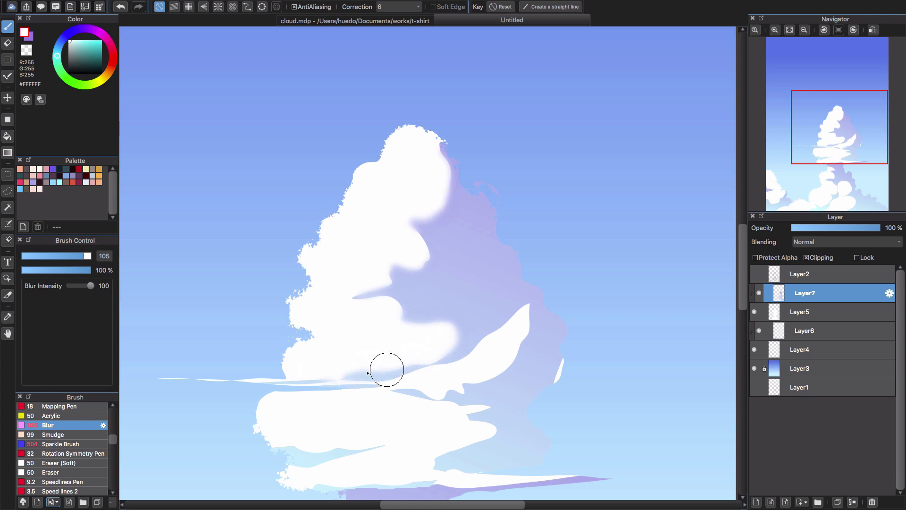
scroll(439, 326, down, 3)
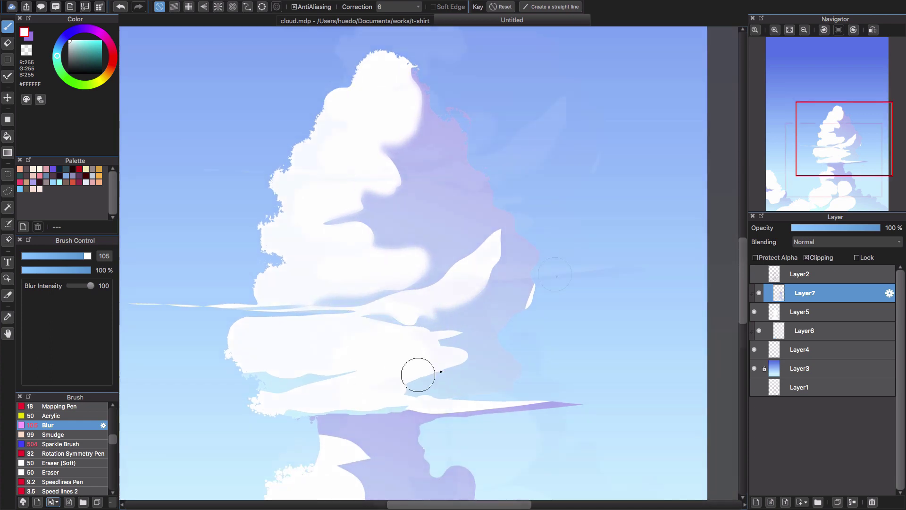
scroll(405, 318, down, 3)
mouse_move(411, 319)
mouse_down()
mouse_move(428, 335)
mouse_move(431, 370)
mouse_up()
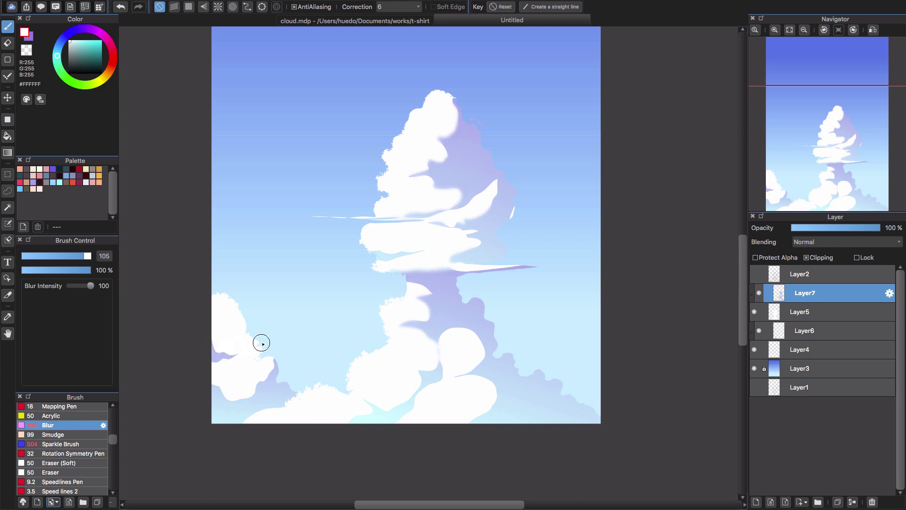
scroll(462, 338, down, 1)
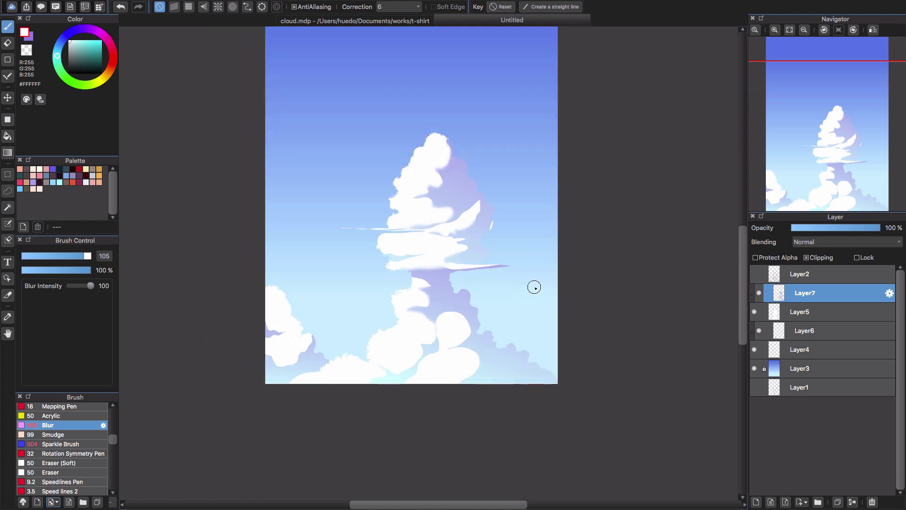
Step: Add a layer above Layer7 and paint thin horizontal streaks across the tower's sides with the Fill brush in sampled sky blue #98C4F7
click(756, 503)
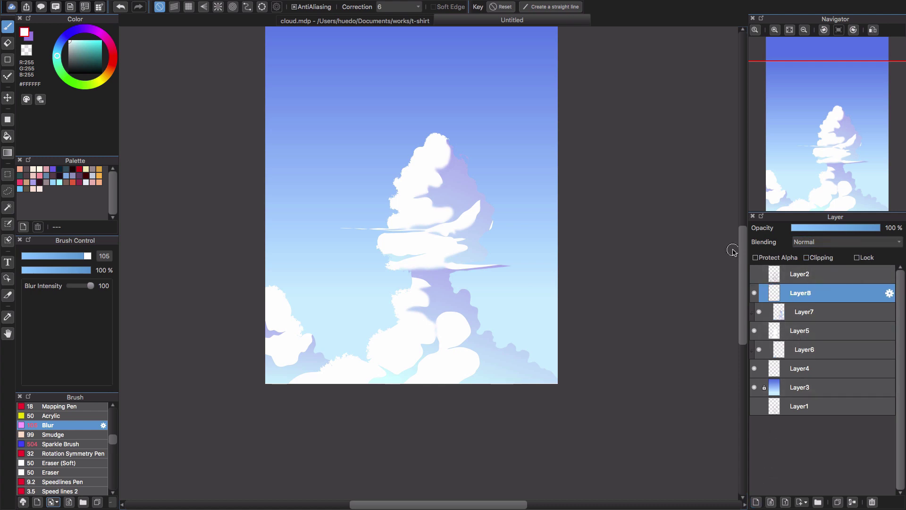
scroll(114, 442, up, 1)
scroll(114, 441, up, 10)
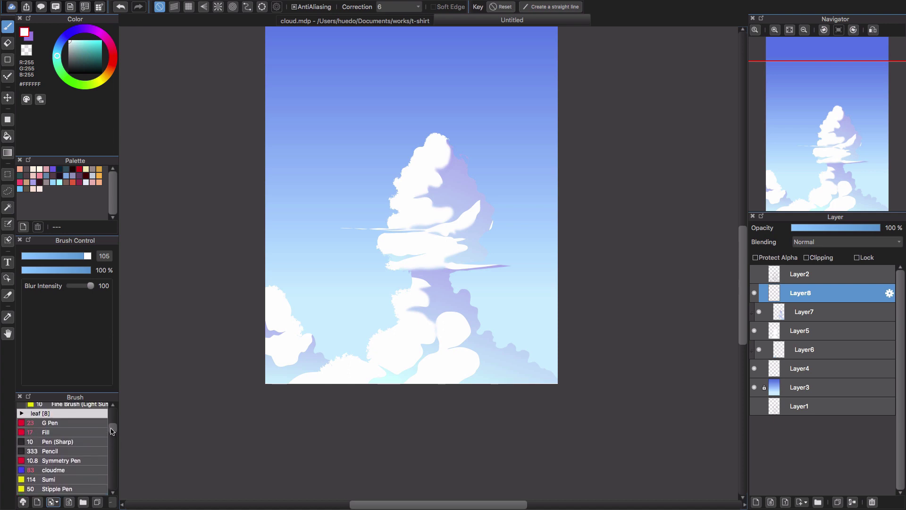
click(47, 436)
alt+click(464, 187)
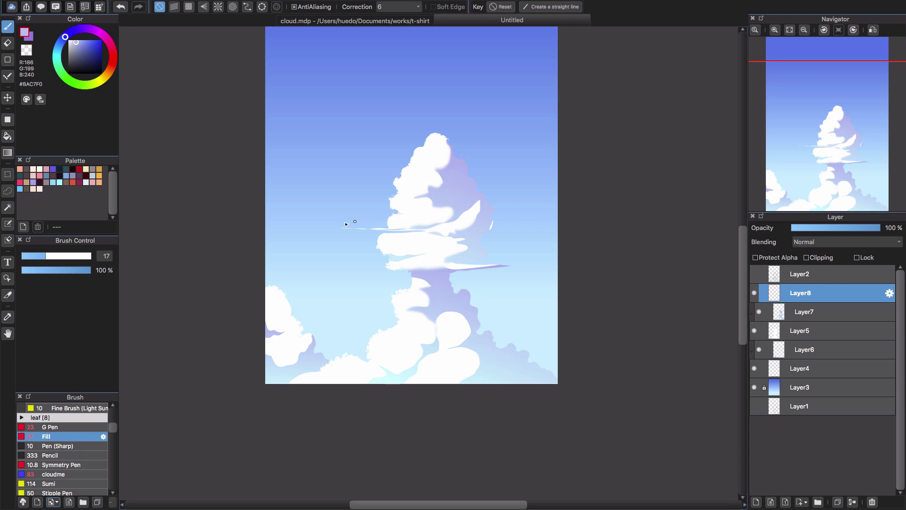
drag(416, 219, 378, 217)
key(super+z)
alt+click(370, 180)
drag(351, 254, 420, 254)
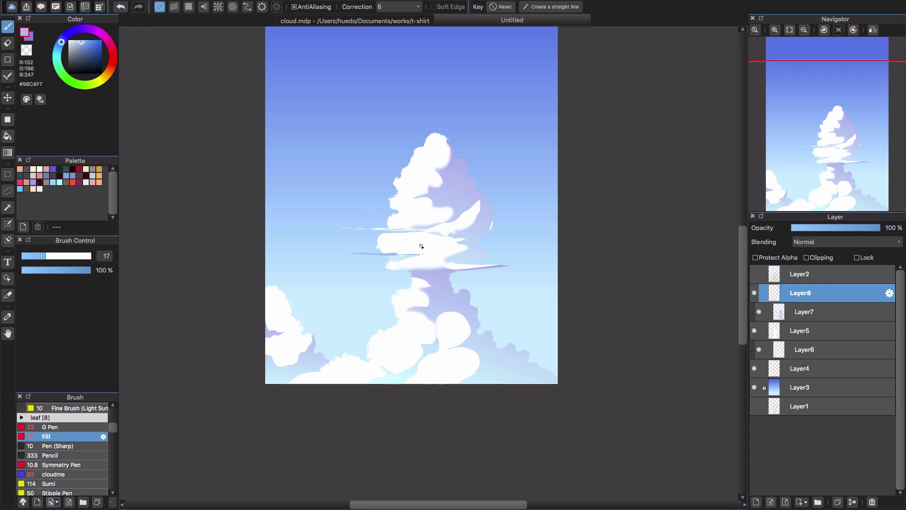
drag(470, 300, 523, 301)
Step: Paint thin white #FFFFFF streaks beside the tower's upper right and over the lower-left clouds, undoing the last stroke
alt+click(460, 169)
drag(460, 168, 510, 169)
drag(297, 359, 343, 358)
drag(497, 361, 527, 361)
key(super+z)
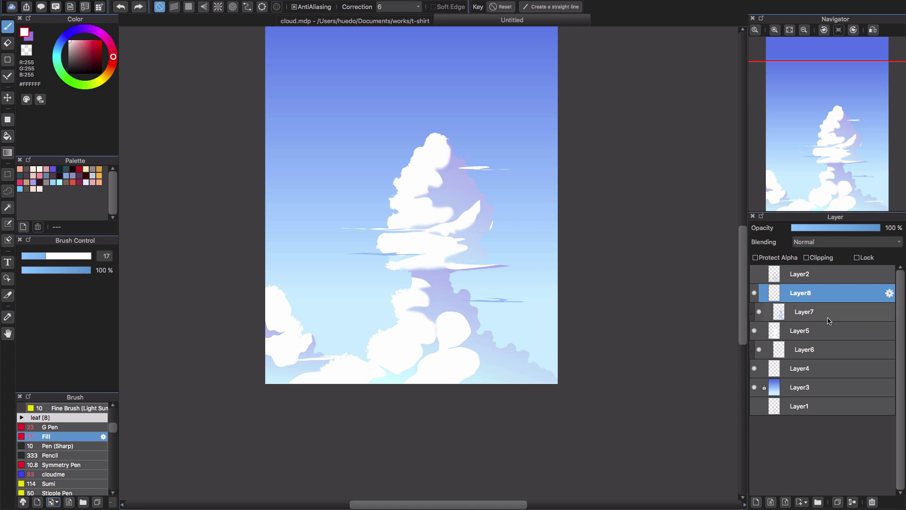
Step: Show the sketch layer Layer2, fill small pale distant clouds on both sides of the tower on Layer8, and hide the sketch
click(754, 274)
drag(330, 290, 373, 292)
drag(500, 302, 543, 298)
click(754, 274)
Step: Turn on Protect Alpha for Layer8 and paint white highlights on the small distant clouds on both sides of the tower
click(755, 257)
alt+click(401, 236)
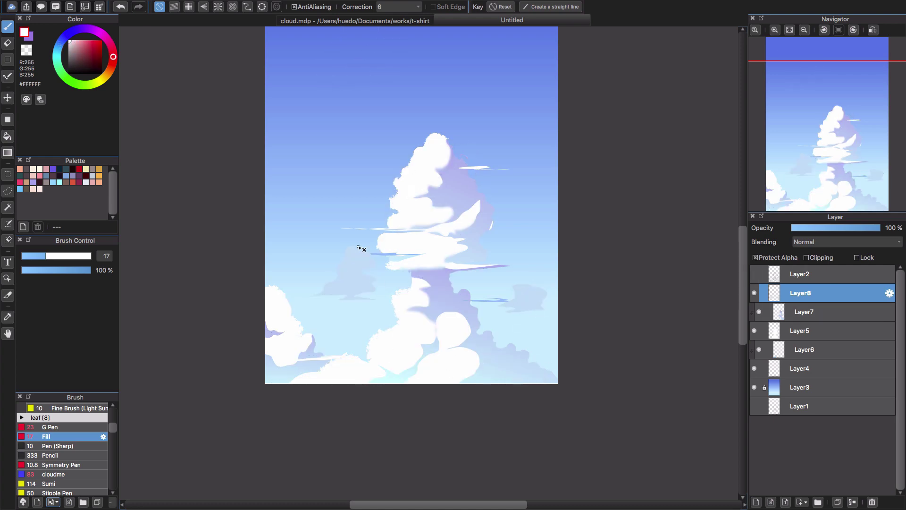
drag(360, 248, 340, 283)
drag(530, 289, 538, 287)
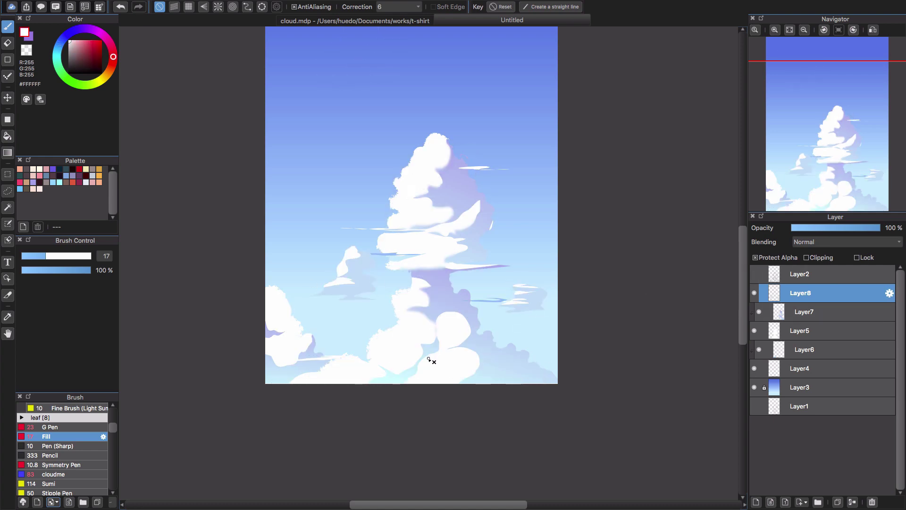
Step: Switch to the cloud.mdp document and add a layer above Layer14 with Overlay blending
scroll(429, 359, down, 2)
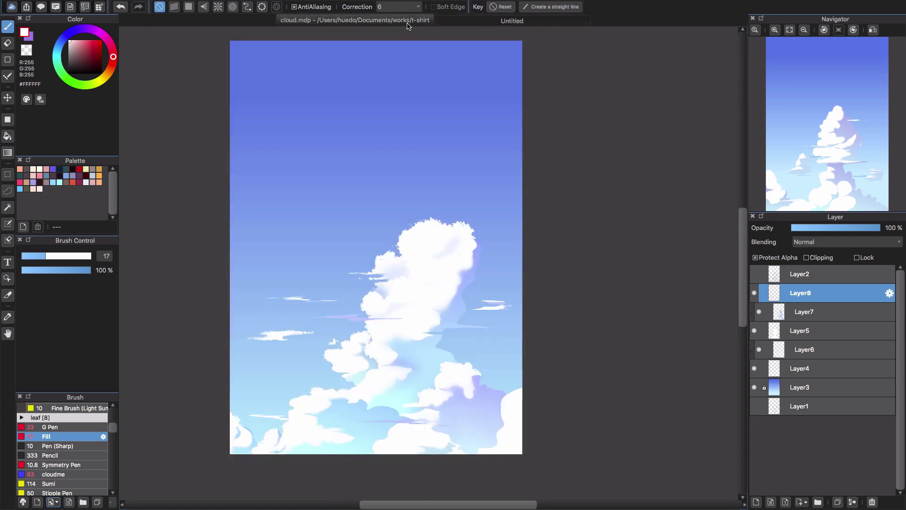
drag(898, 375, 898, 407)
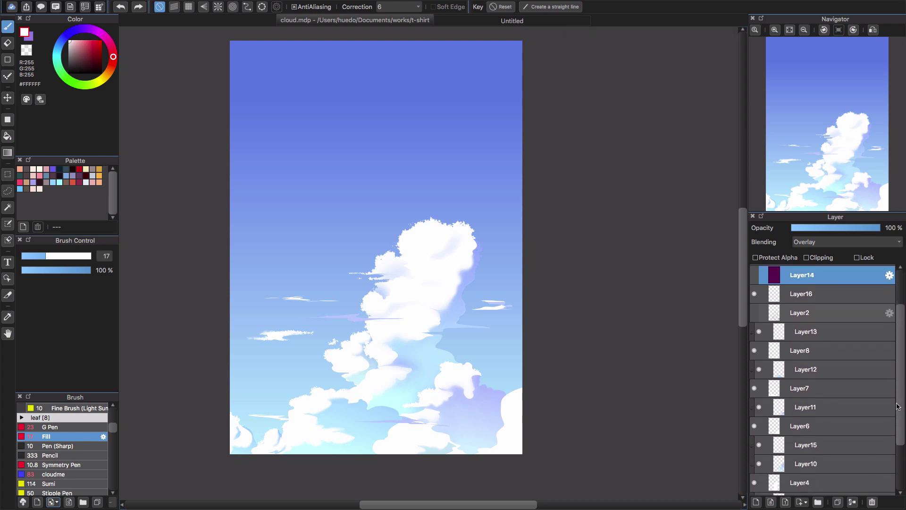
scroll(437, 360, down, 2)
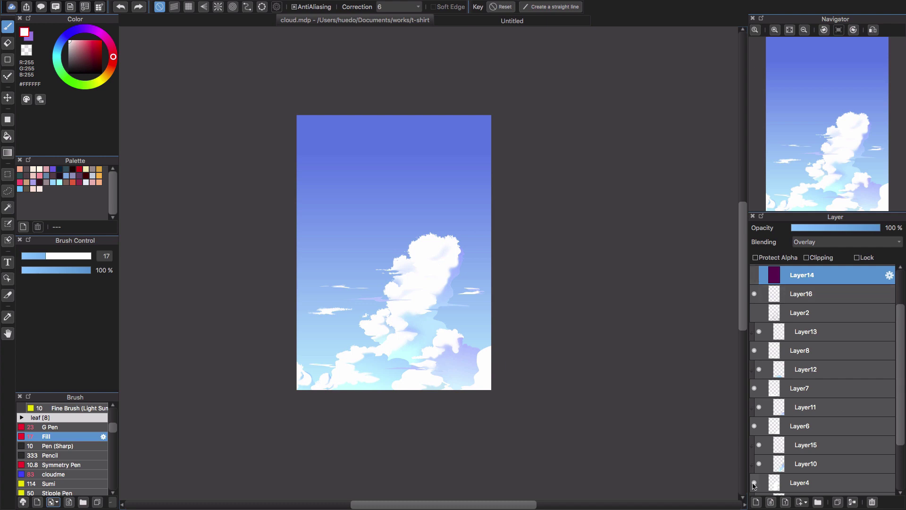
click(756, 502)
click(837, 241)
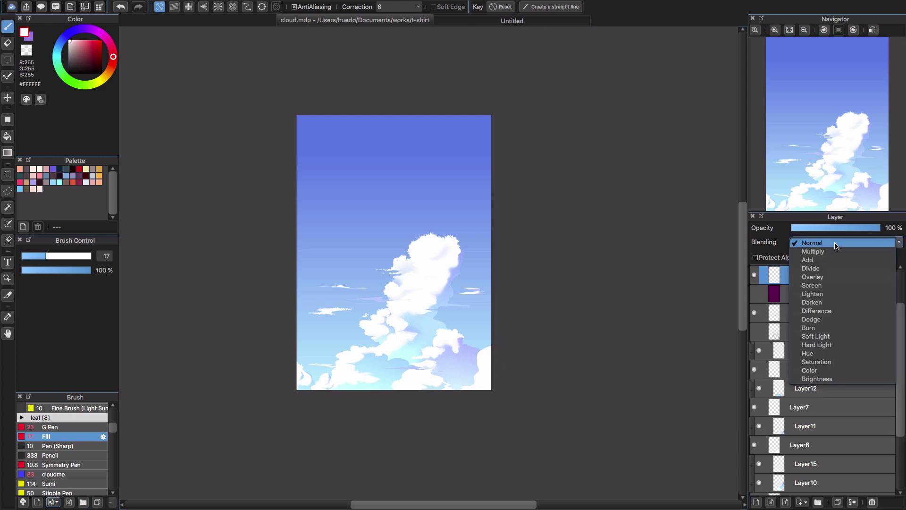
click(828, 278)
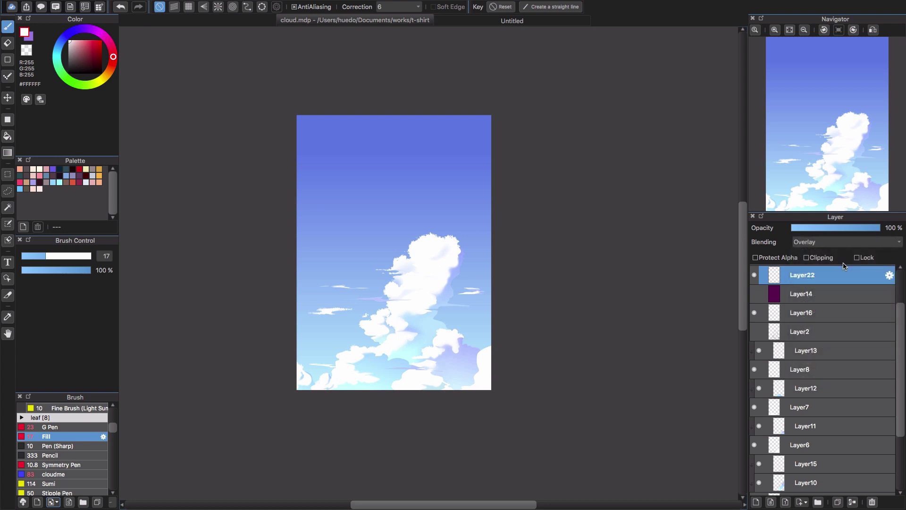
Step: Cover the whole canvas on Layer22 with a filled rectangle in red #FF6565
click(8, 120)
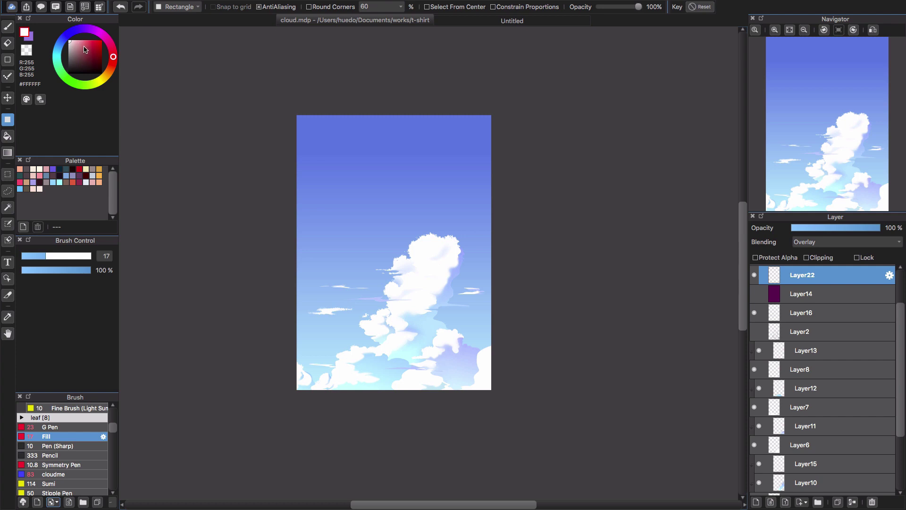
drag(82, 44, 89, 37)
drag(275, 94, 542, 463)
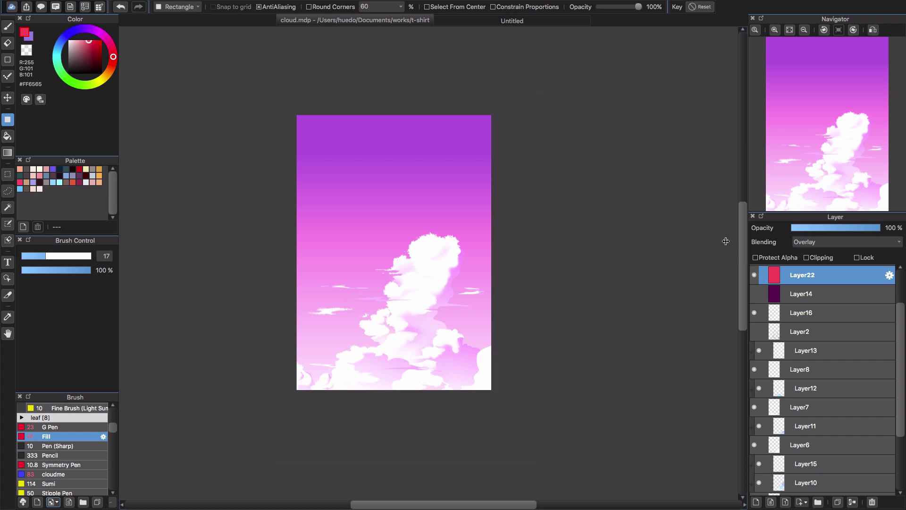
Step: Adjust Layer22's colour with the Hue filter to Hue -35, Saturation -25 and Brightness -42
click(177, 6)
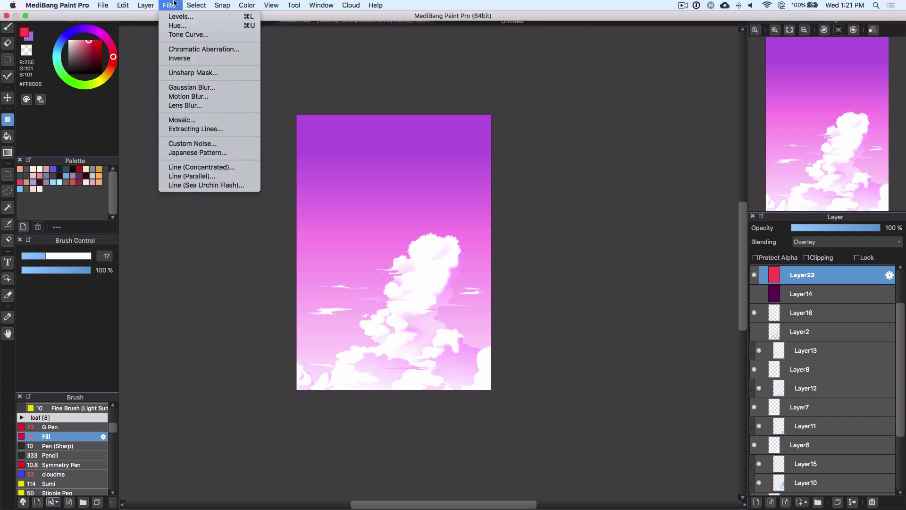
click(216, 27)
drag(596, 177, 590, 213)
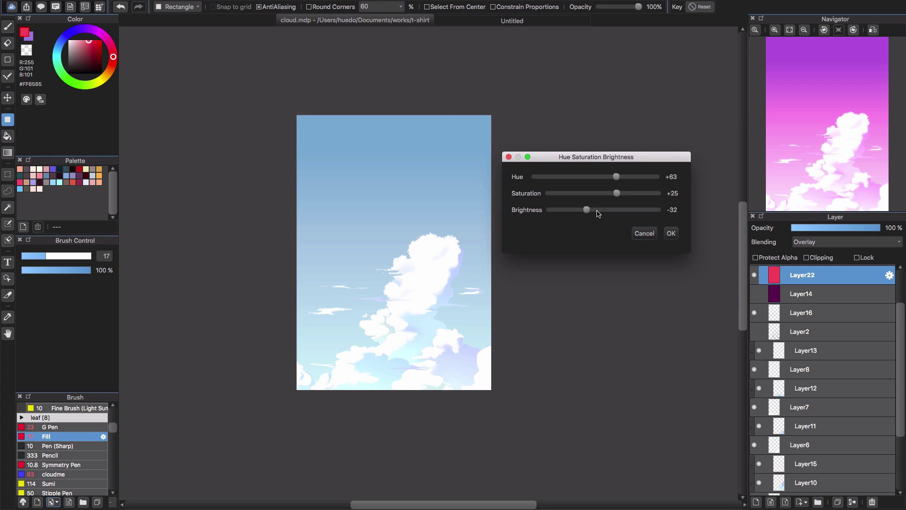
click(583, 211)
click(589, 193)
click(584, 176)
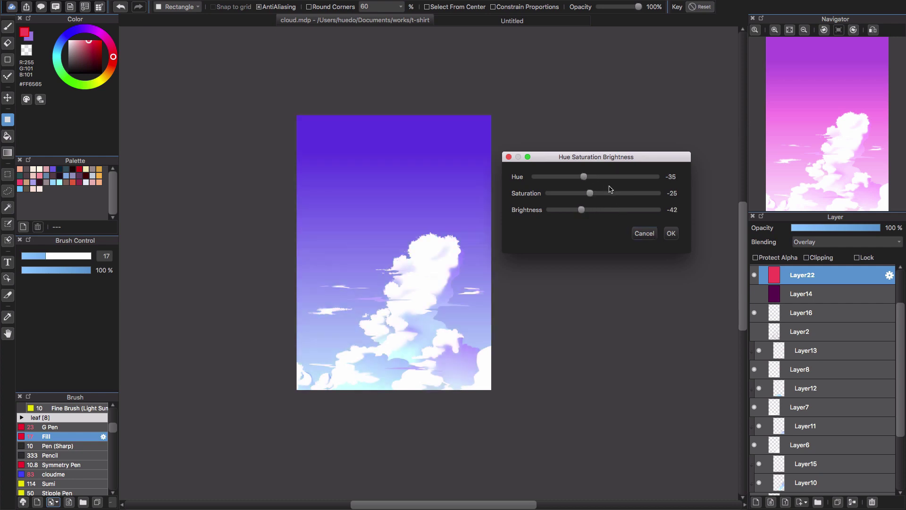
click(670, 234)
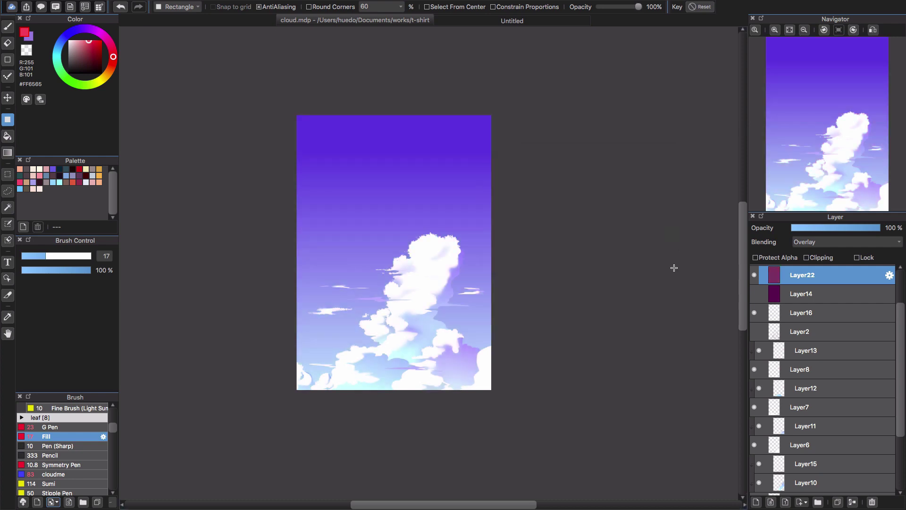
Step: Hide Layer22 and show the dark purple overlay Layer14 together with Layer20, Layer21 and Layer17
click(754, 274)
click(754, 293)
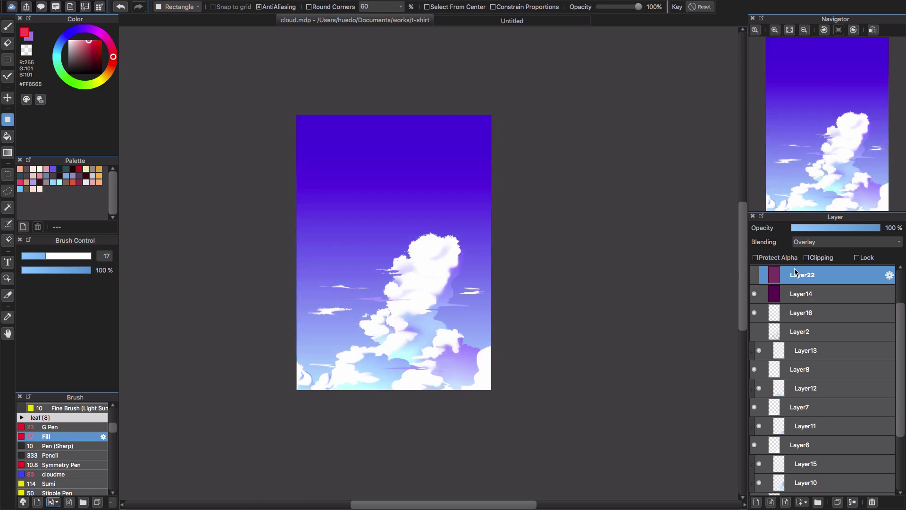
drag(901, 321, 905, 288)
click(757, 313)
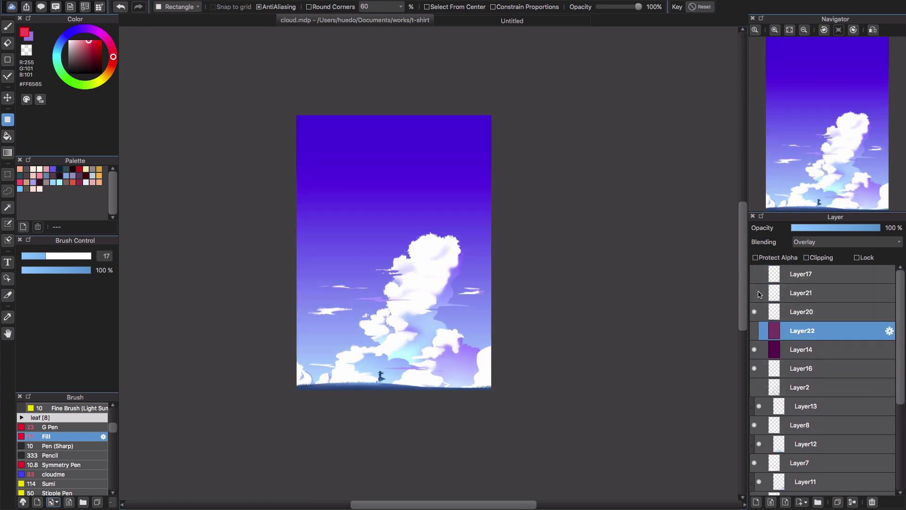
click(761, 292)
click(755, 274)
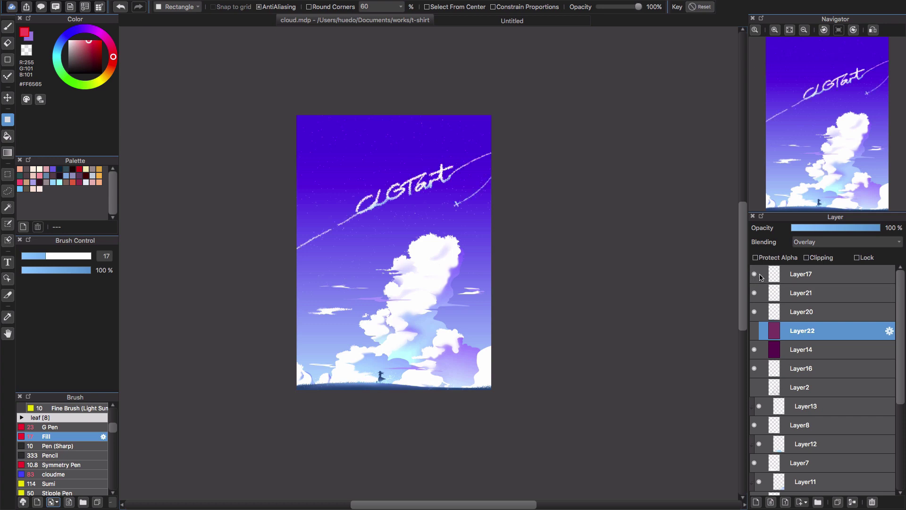